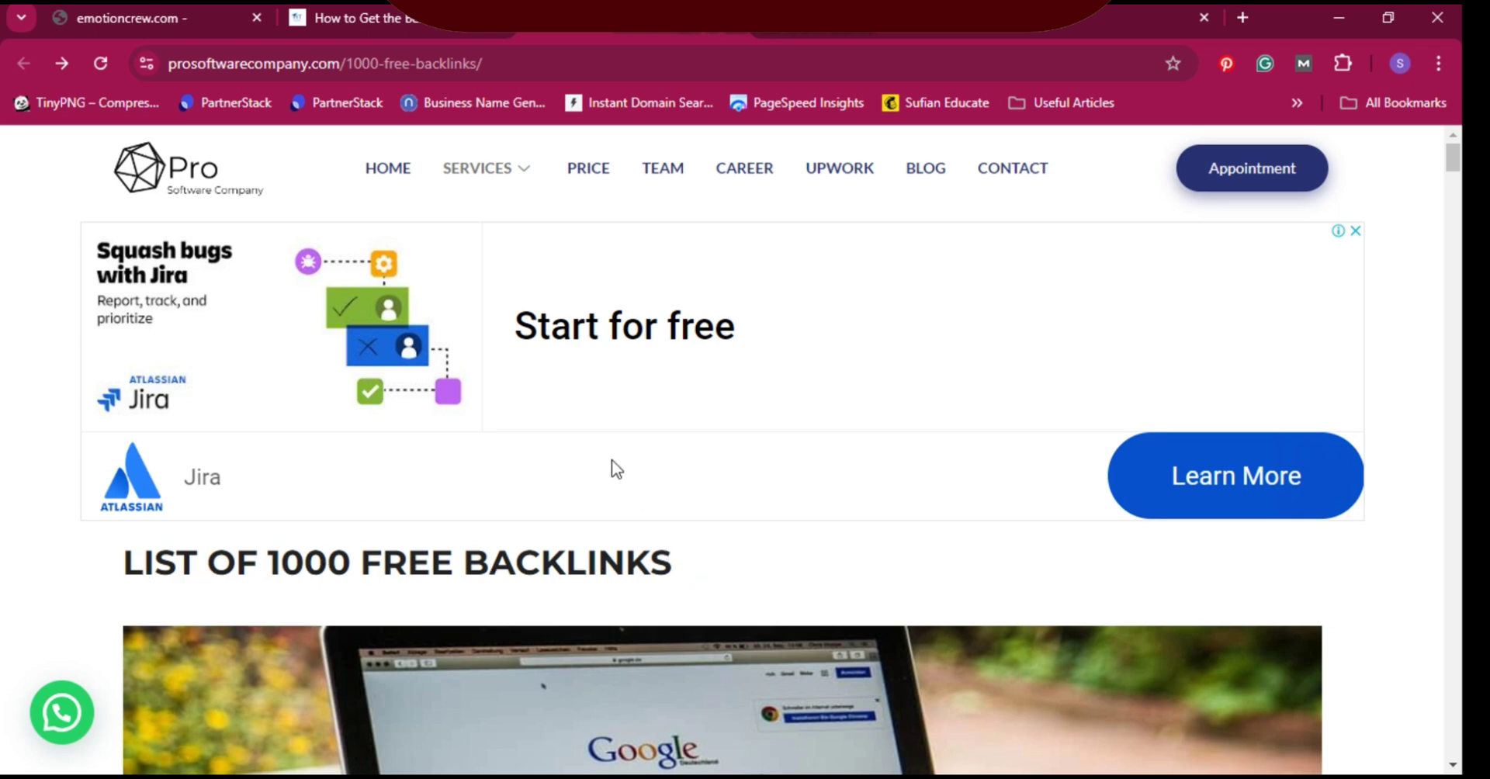
Scroll down the free backlinks table to find stickermule.com with domain authority 70
scroll(611, 460, "down", 3)
scroll(611, 459, "up", 3)
scroll(333, 335, "down", 3)
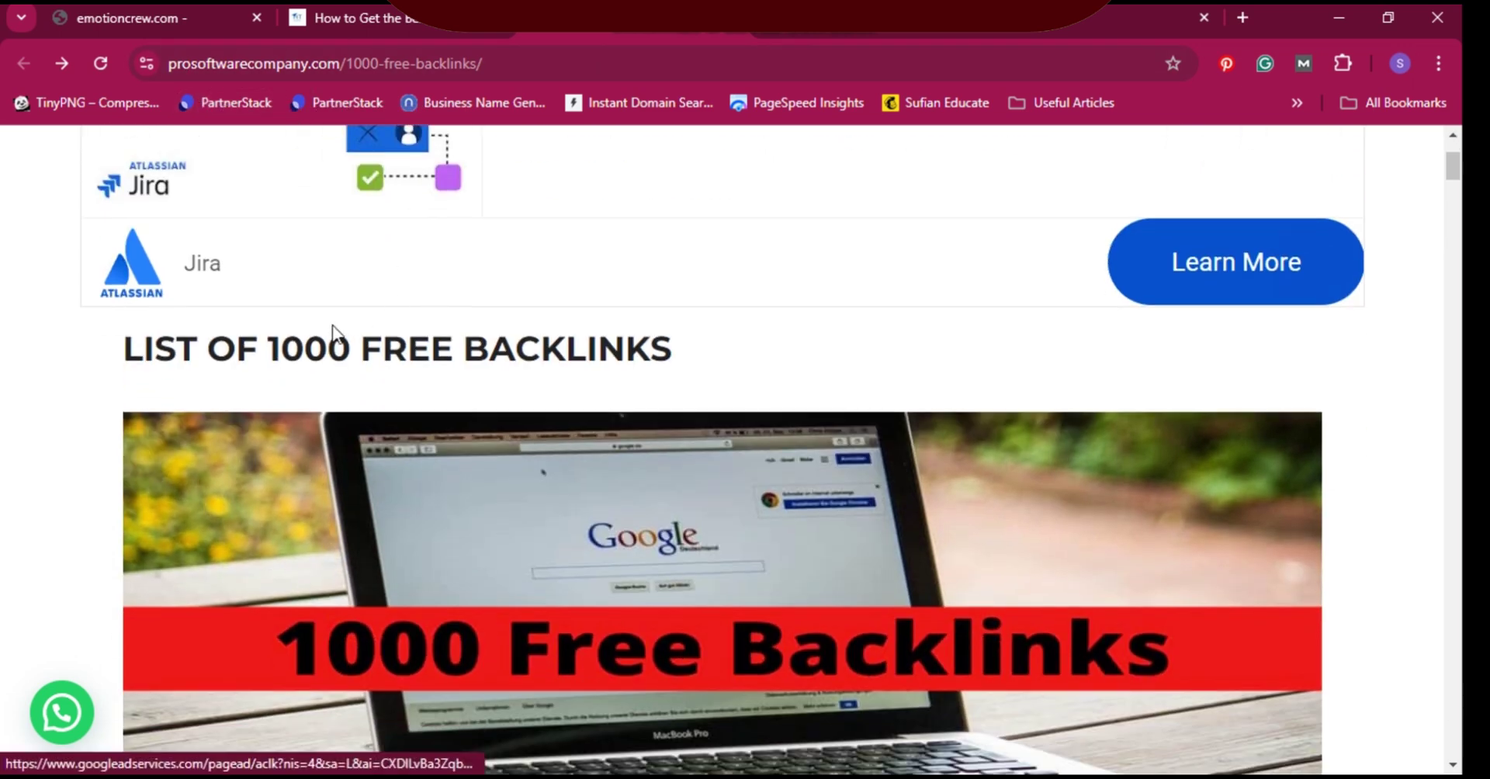
scroll(349, 349, "down", 4)
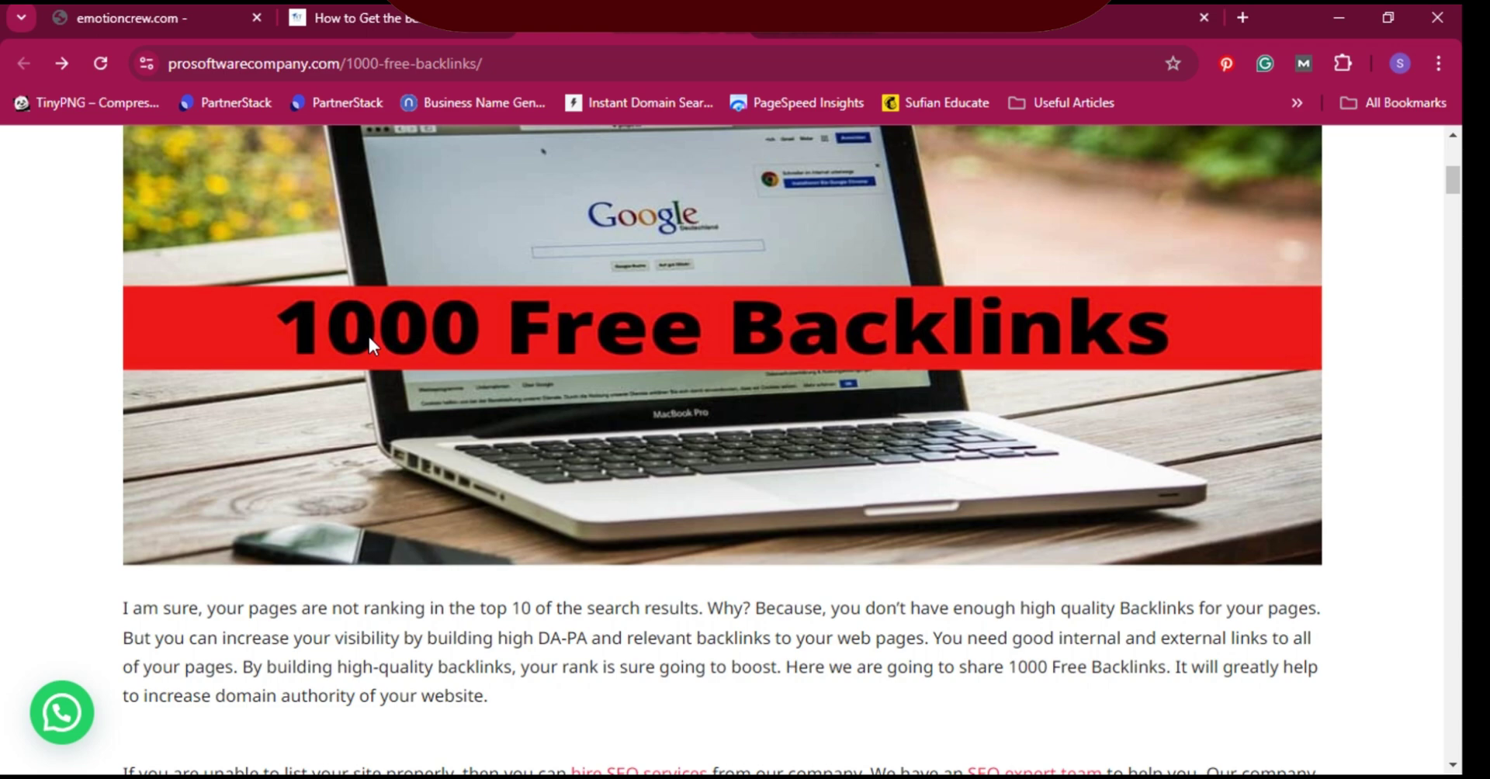
scroll(369, 338, "down", 10)
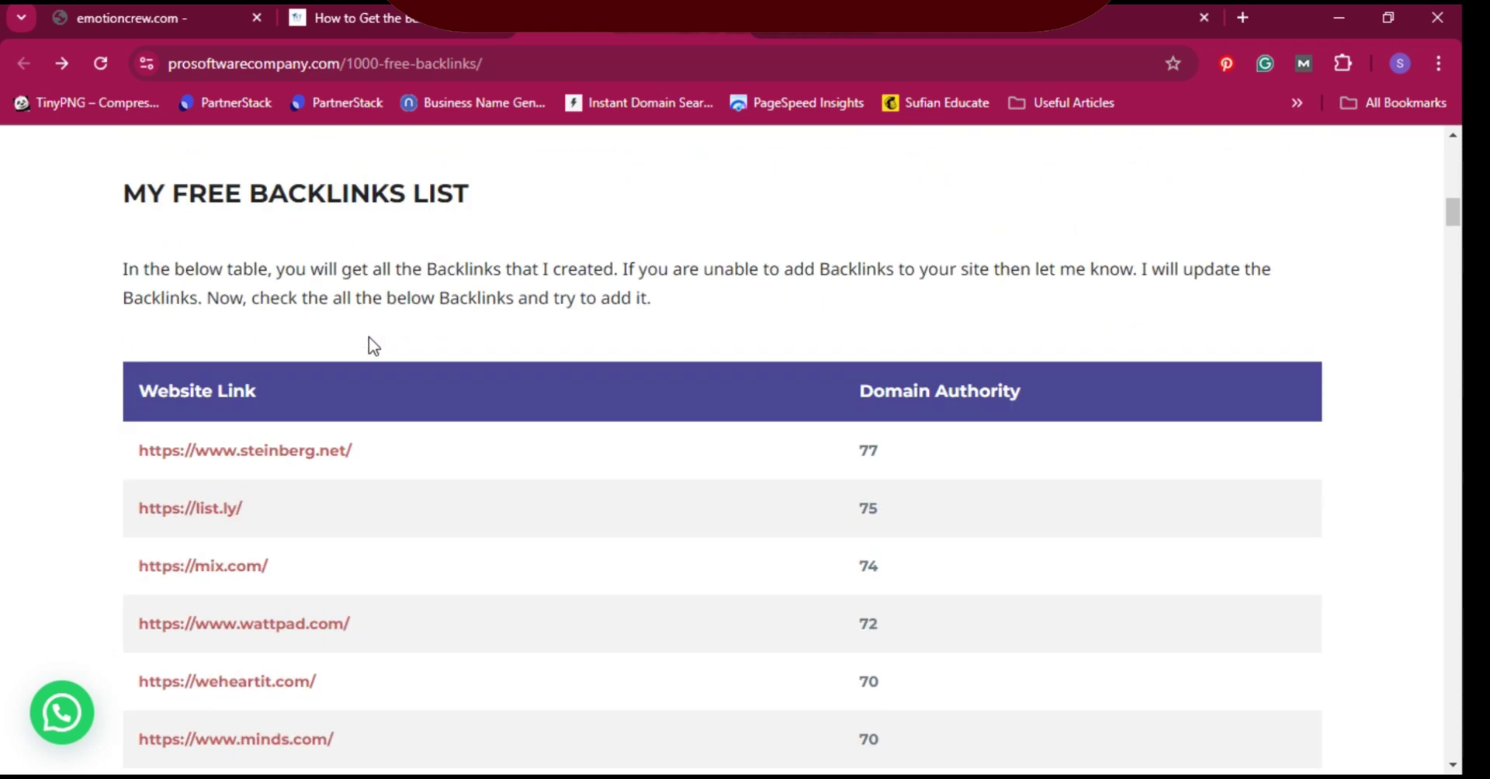
scroll(365, 339, "up", 2)
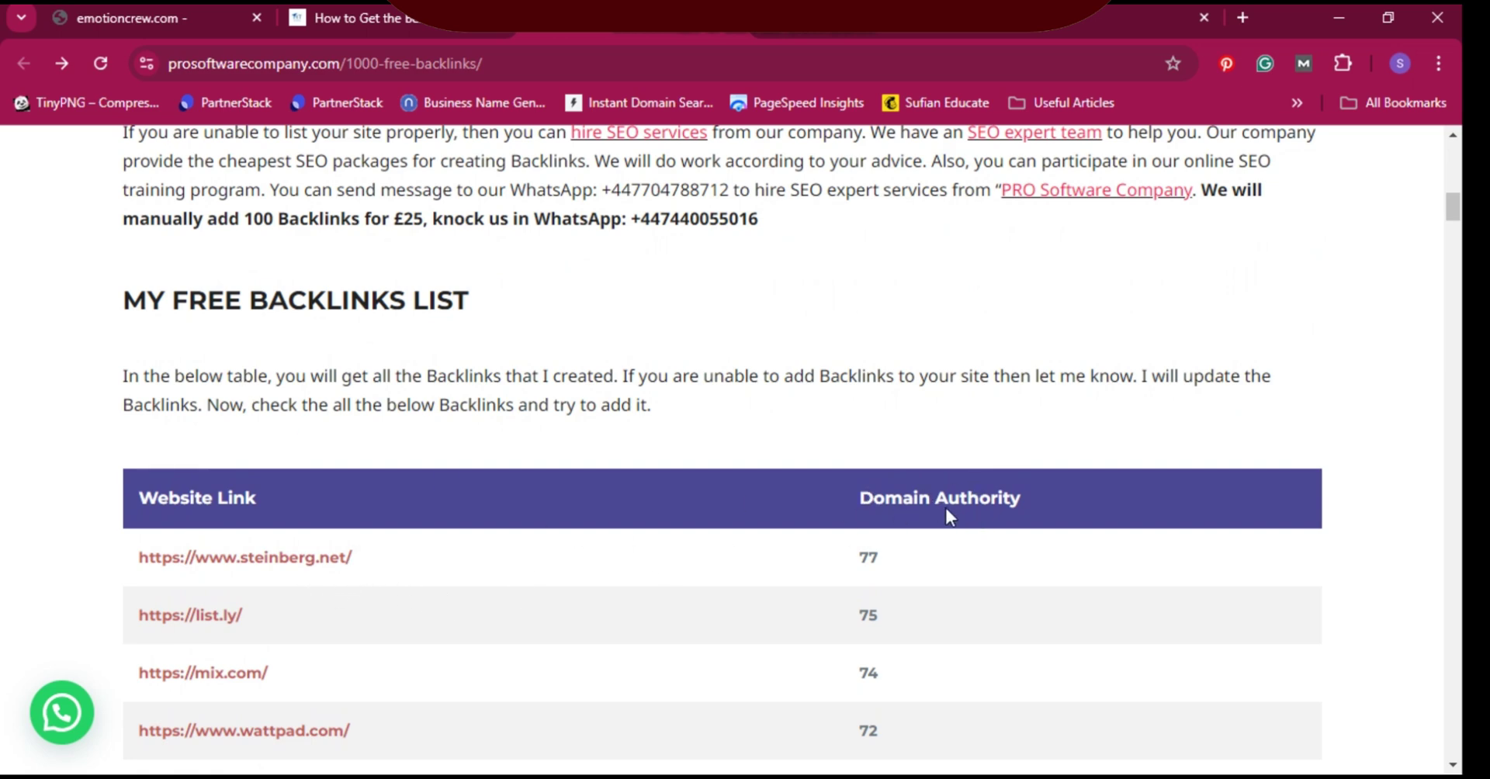
scroll(287, 580, "down", 4)
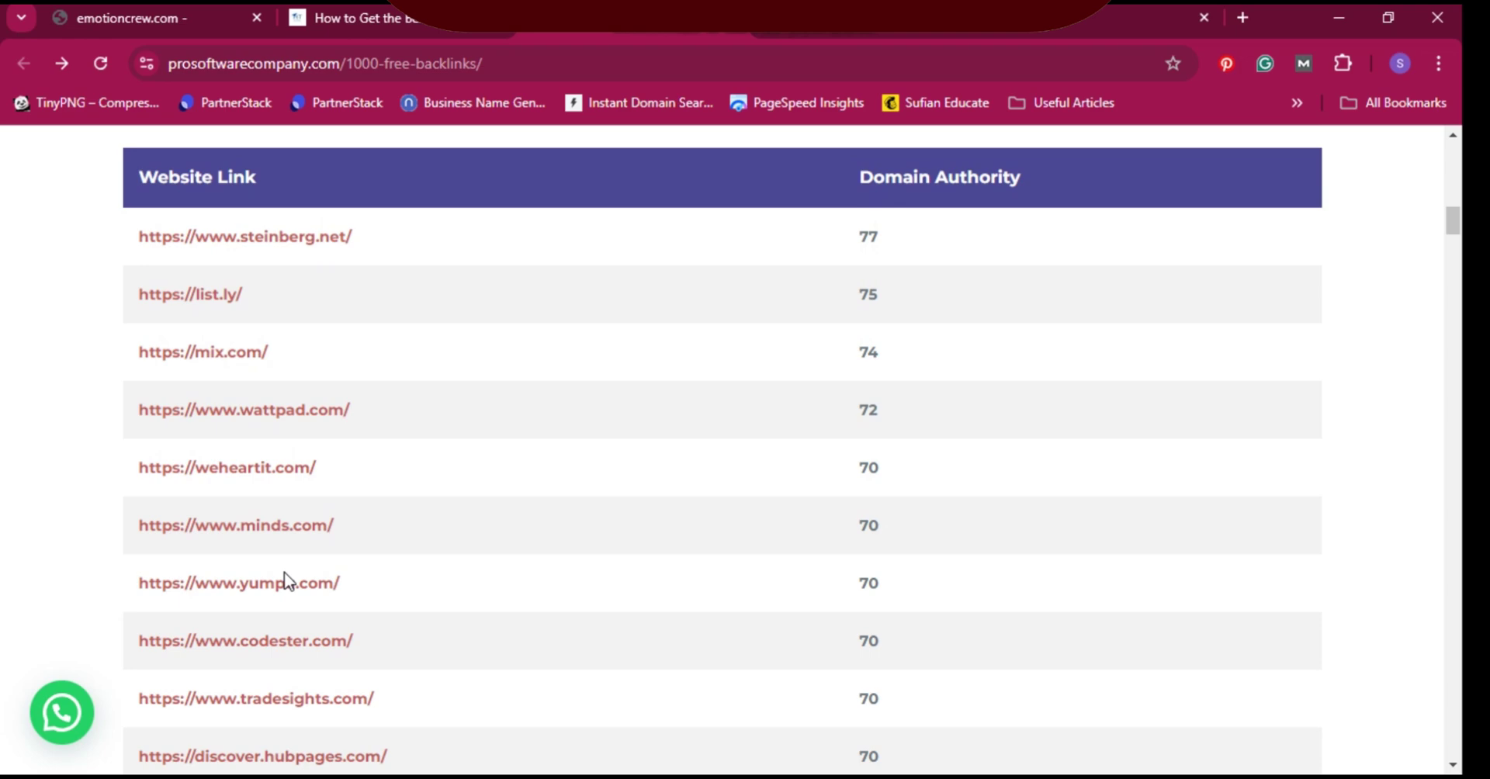
scroll(287, 536, "up", 3)
scroll(287, 527, "down", 5)
scroll(287, 527, "up", 1)
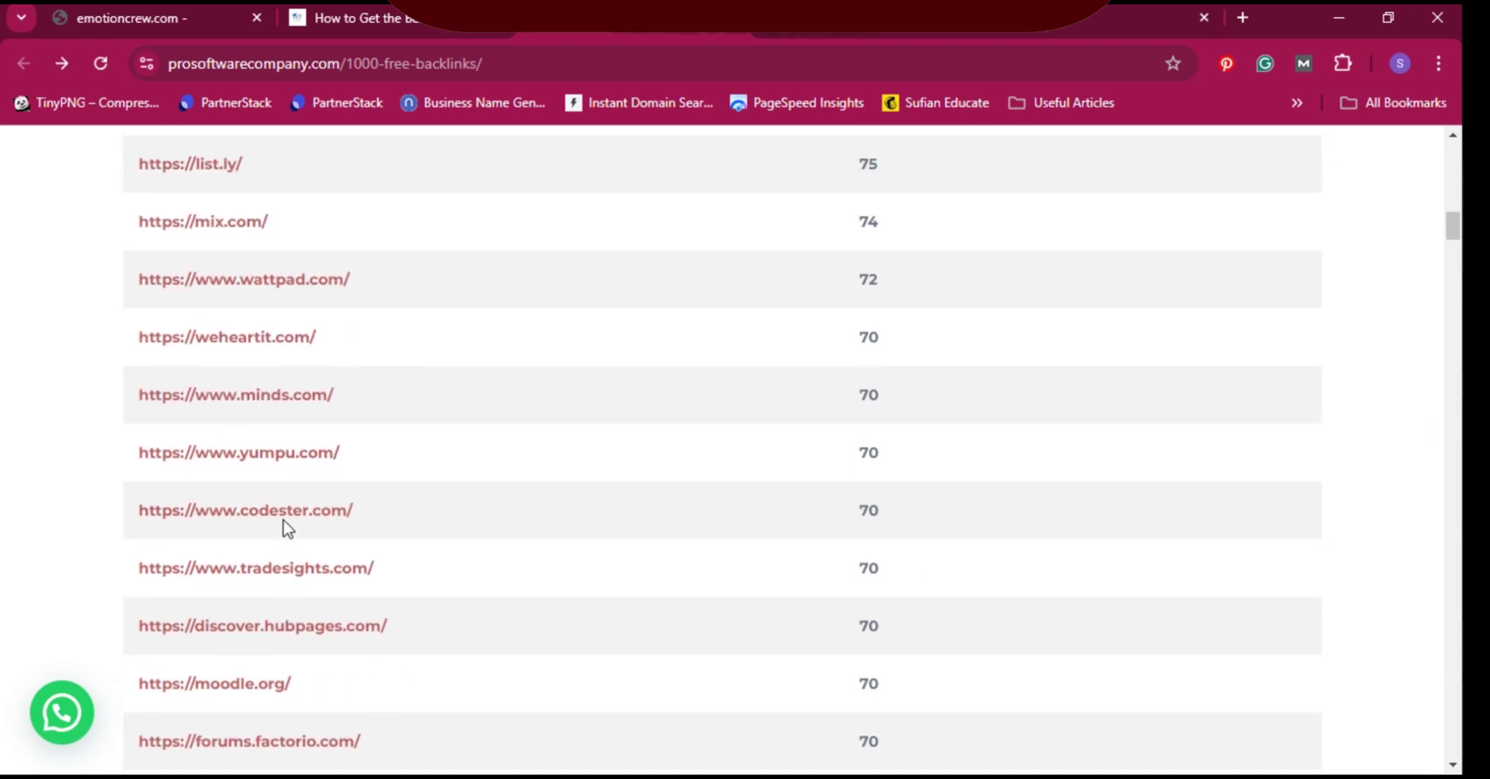
scroll(287, 527, "down", 4)
scroll(286, 527, "down", 18)
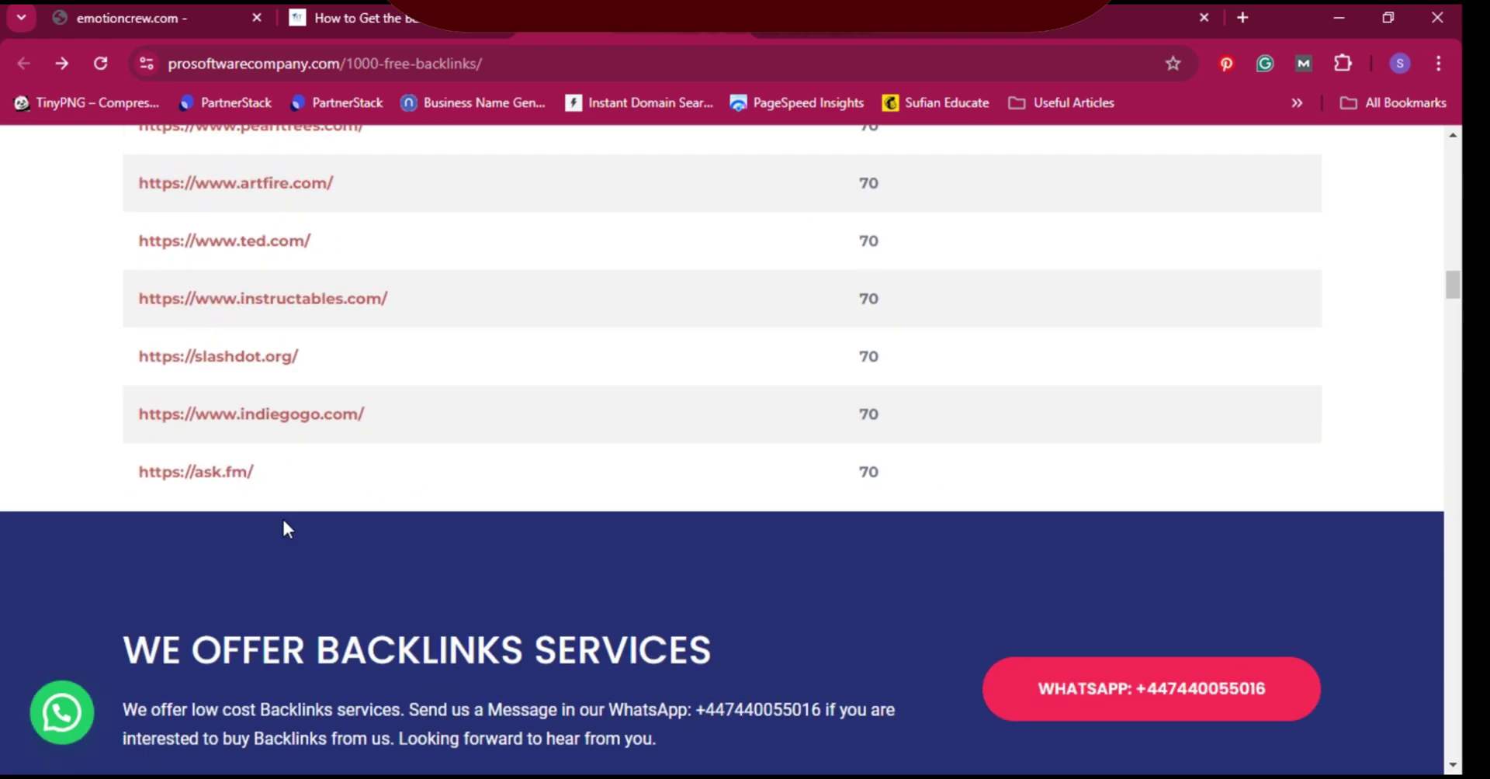
scroll(346, 389, "down", 3)
scroll(243, 374, "down", 1)
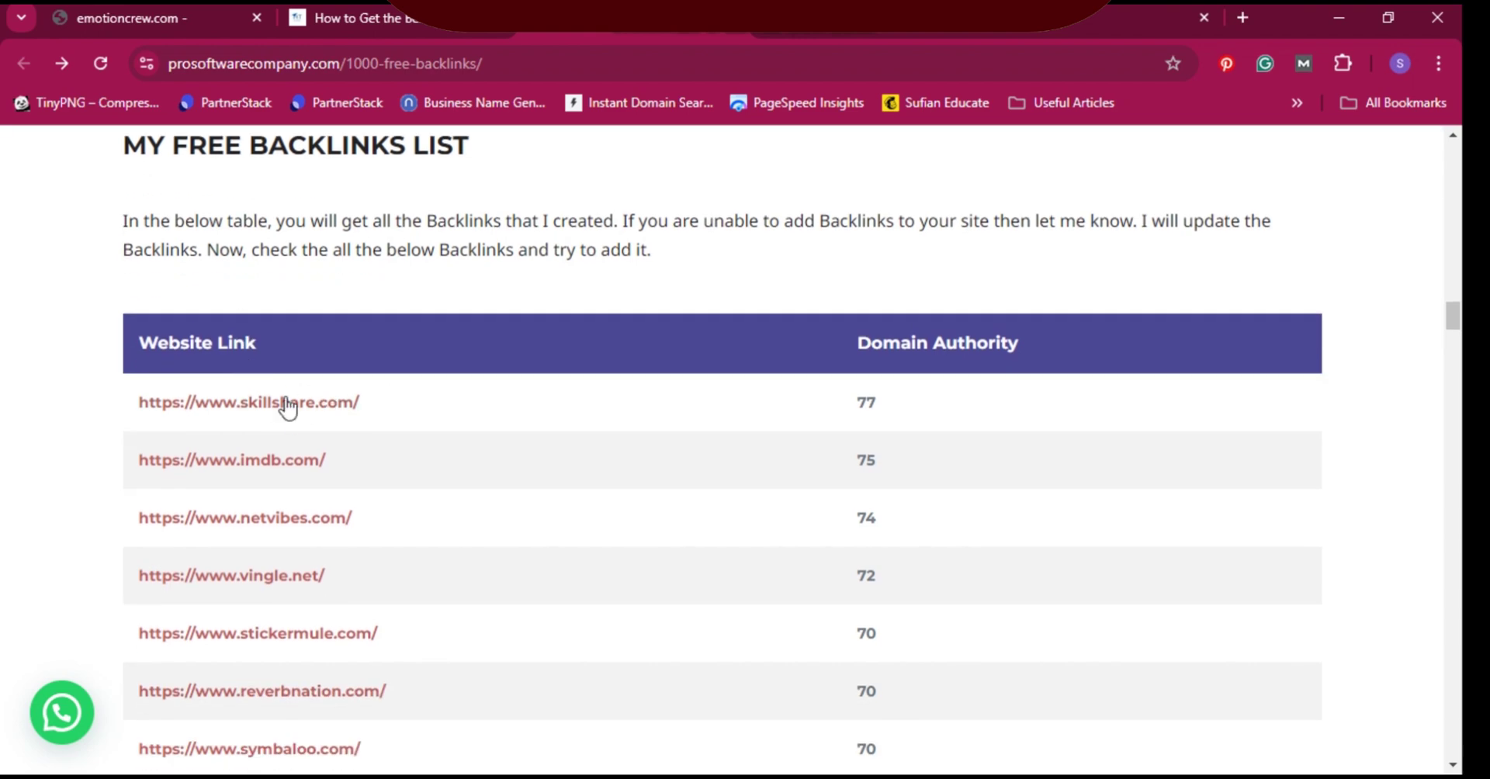
scroll(341, 411, "down", 1)
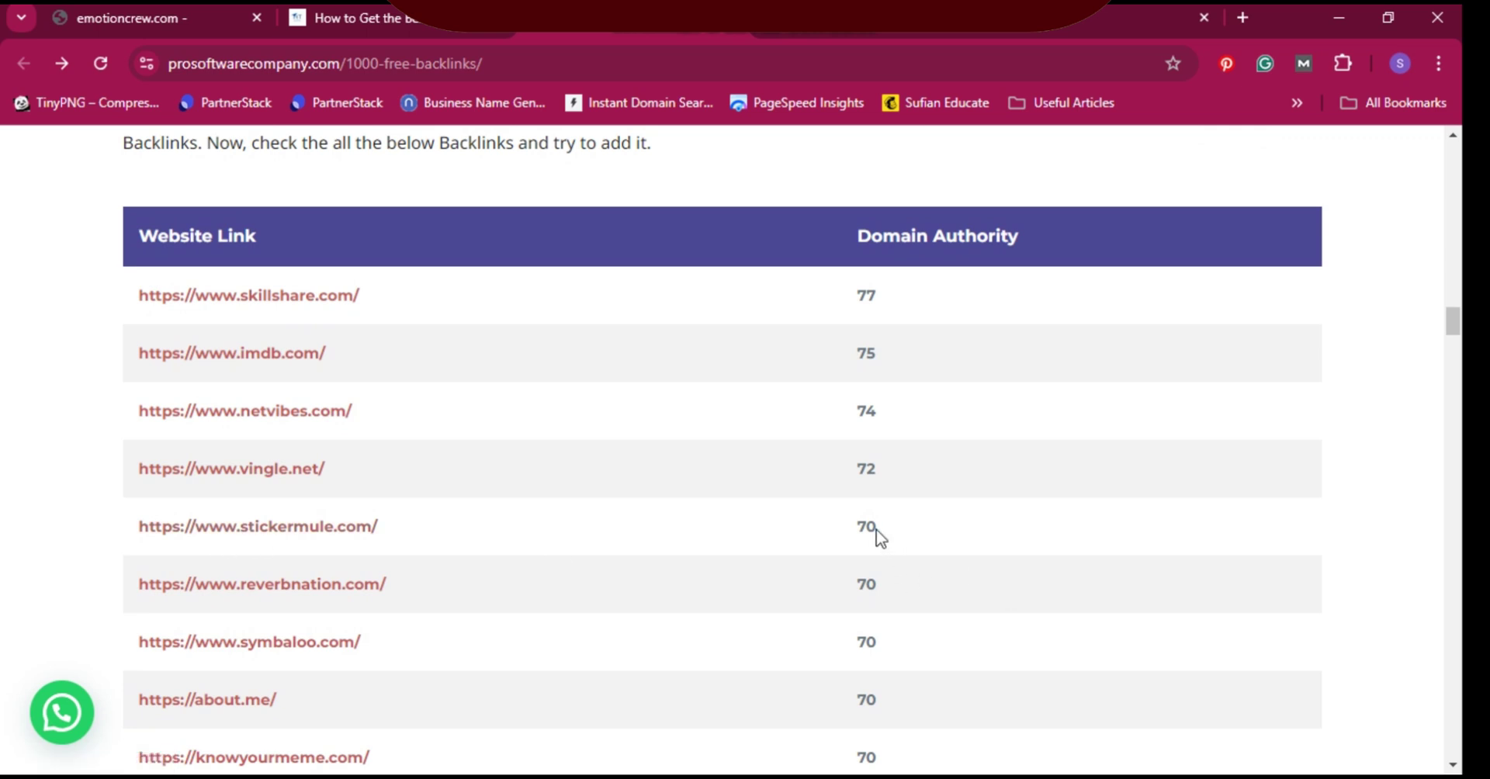
left_click(334, 535)
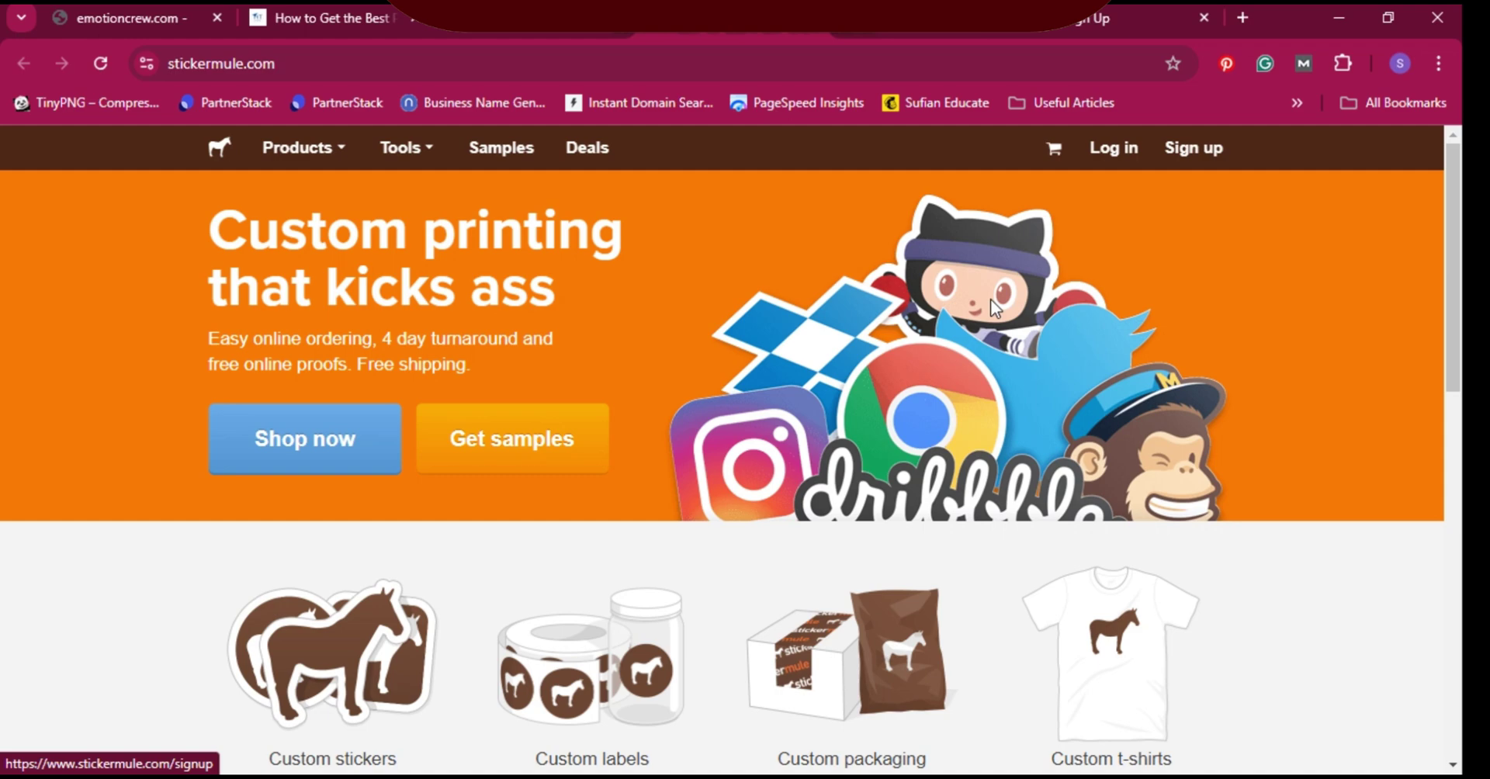
scroll(989, 301, "down", 4)
scroll(990, 301, "up", 4)
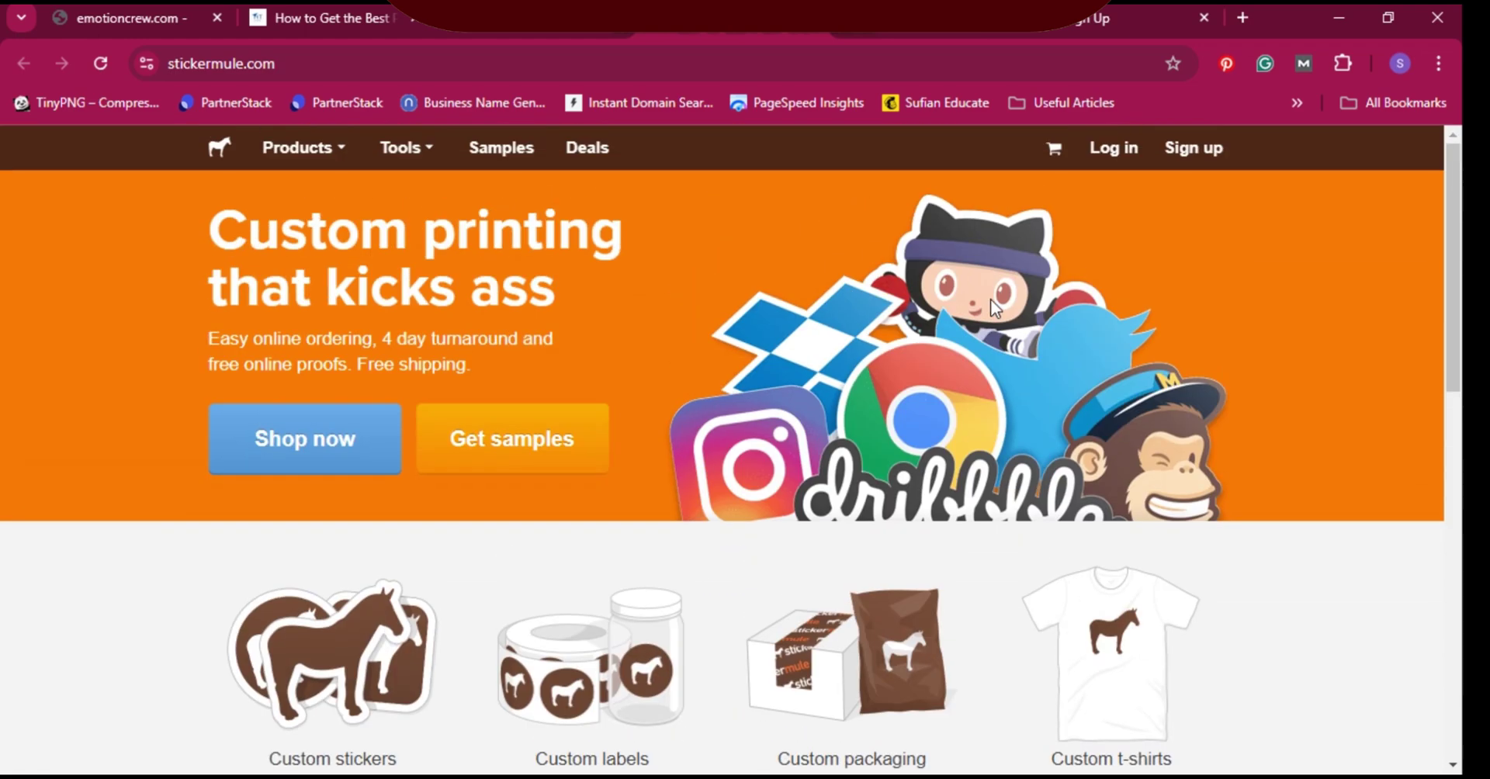
Sign up for Sticker Mule with a Google account and approve access
left_click(1179, 163)
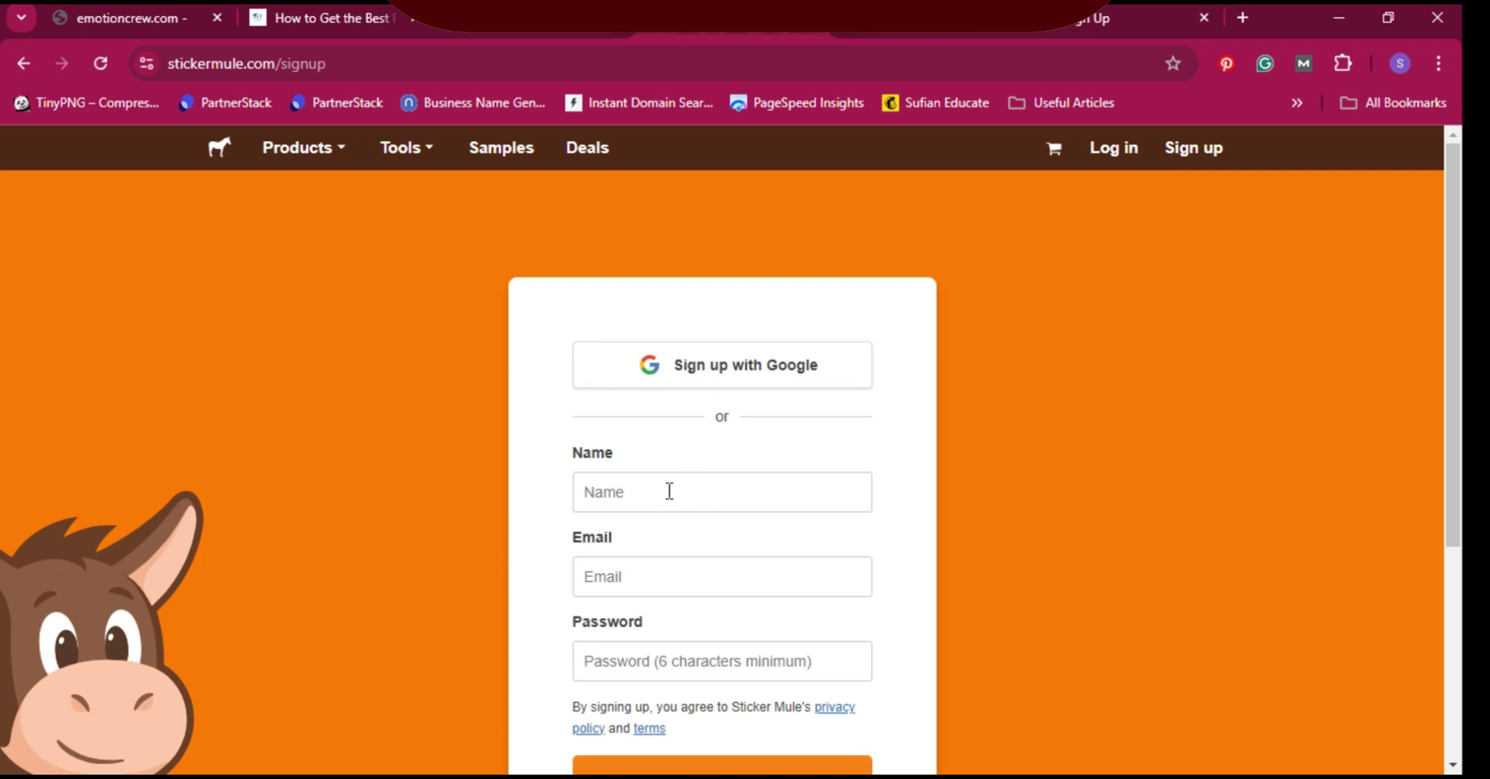
scroll(669, 491, "down", 1)
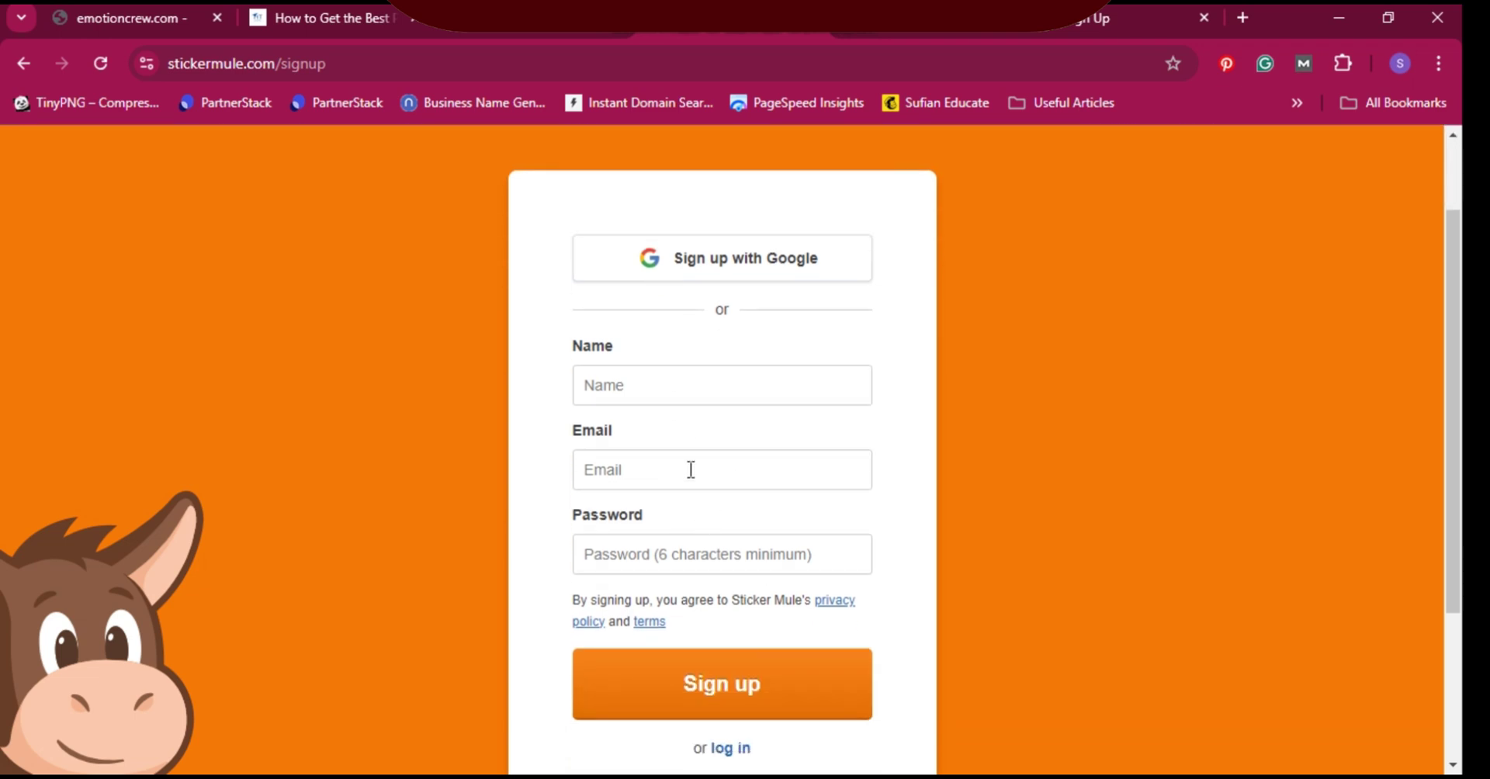
left_click(735, 276)
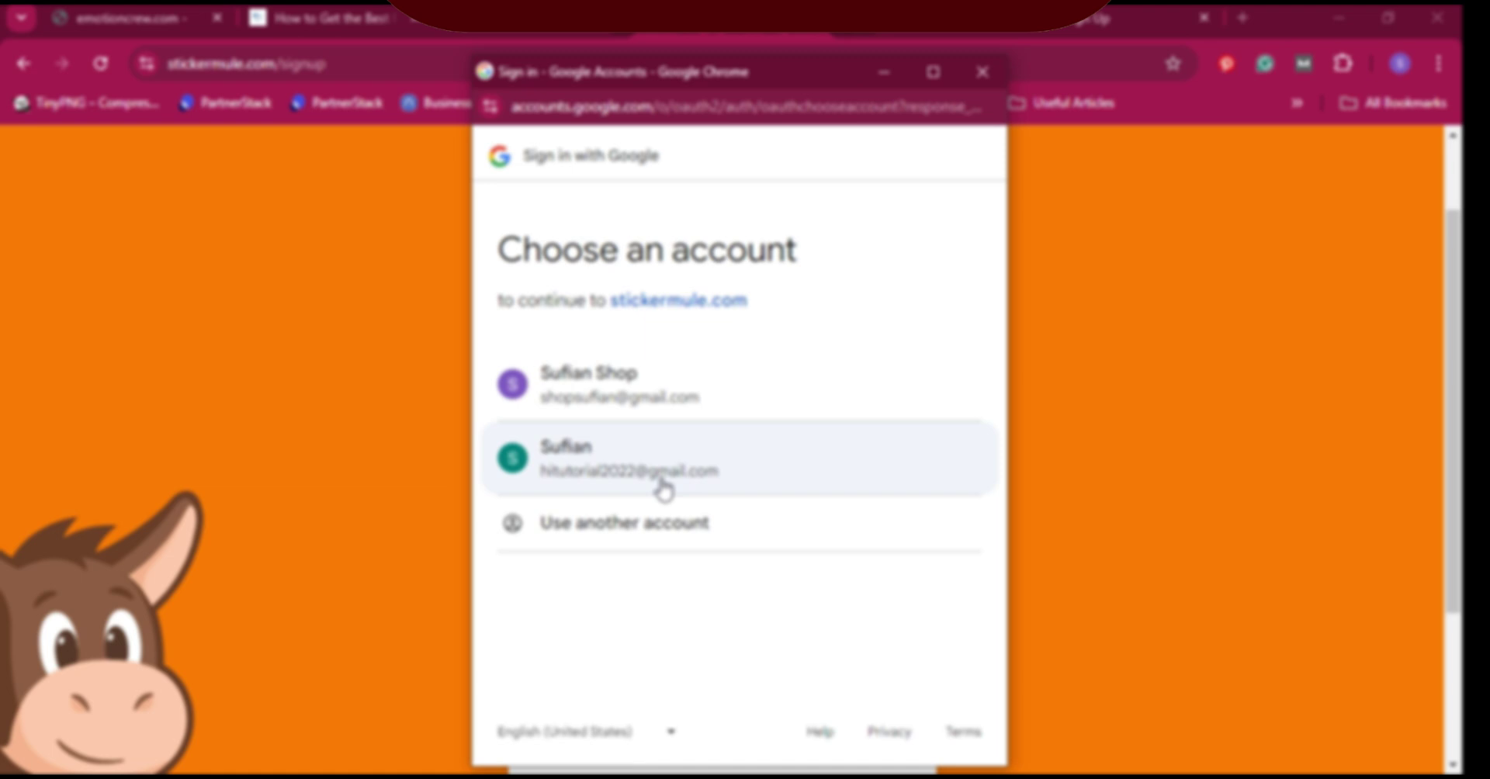
left_click(661, 488)
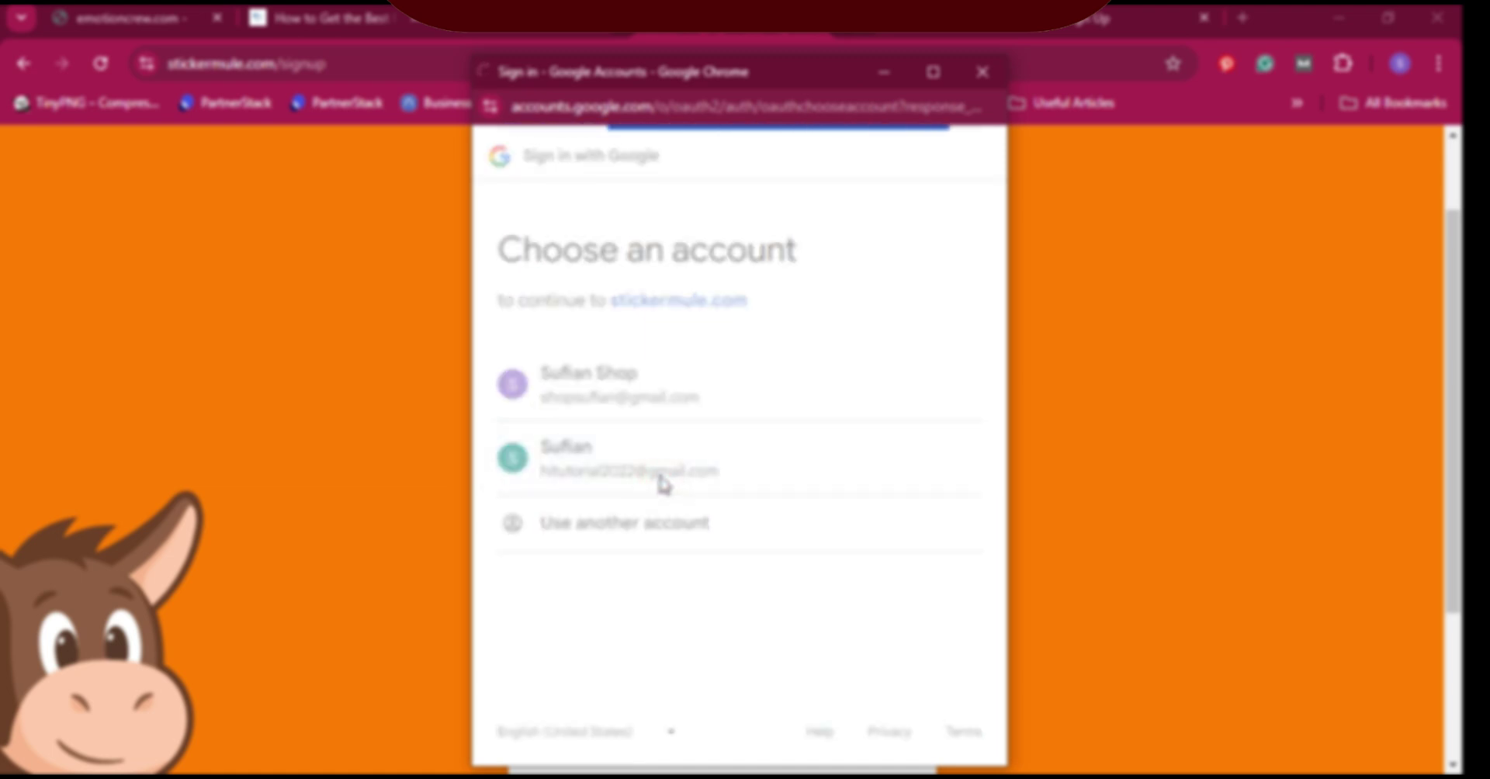
left_click(820, 534)
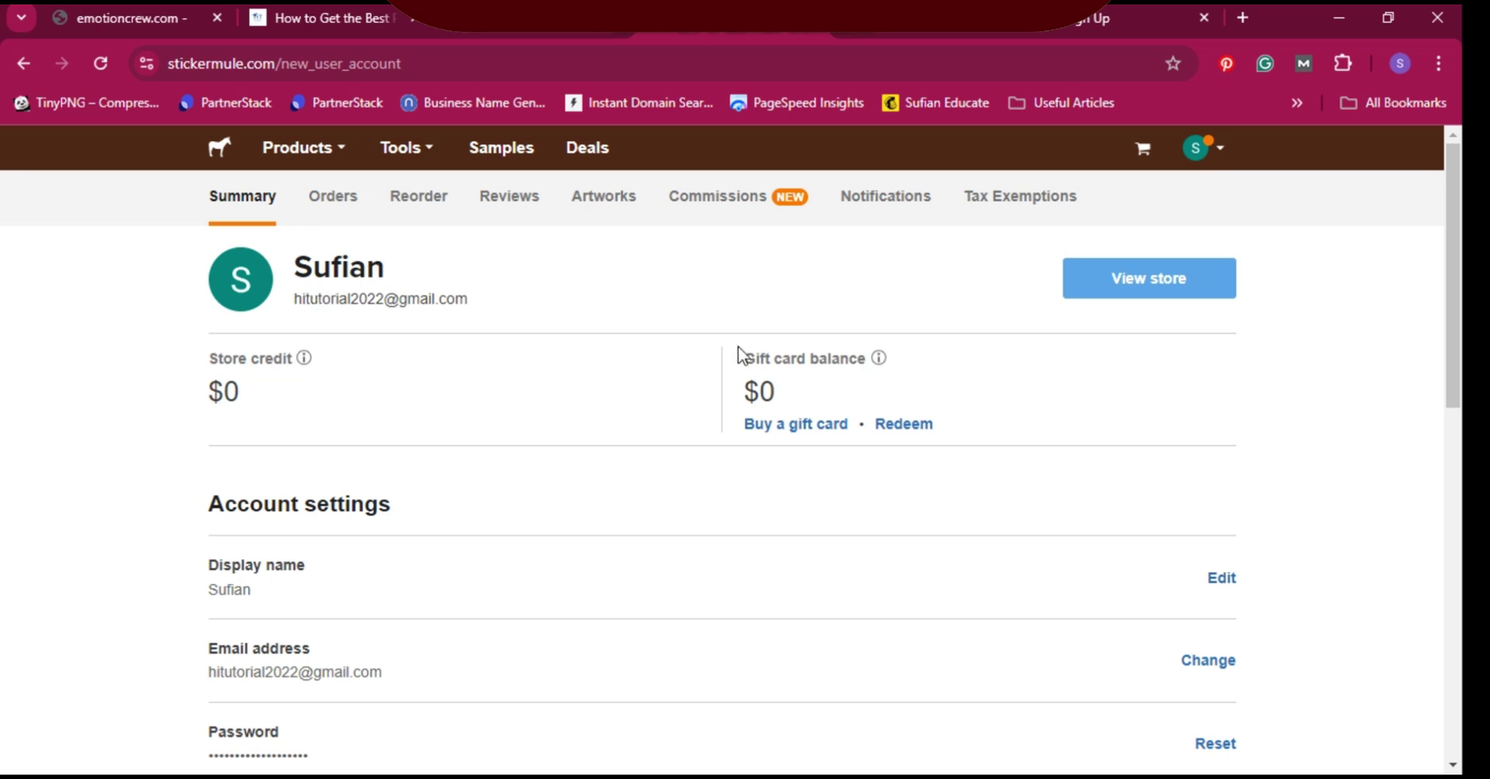
Go to My store from the avatar menu to view the empty store profile
scroll(729, 342, "down", 2)
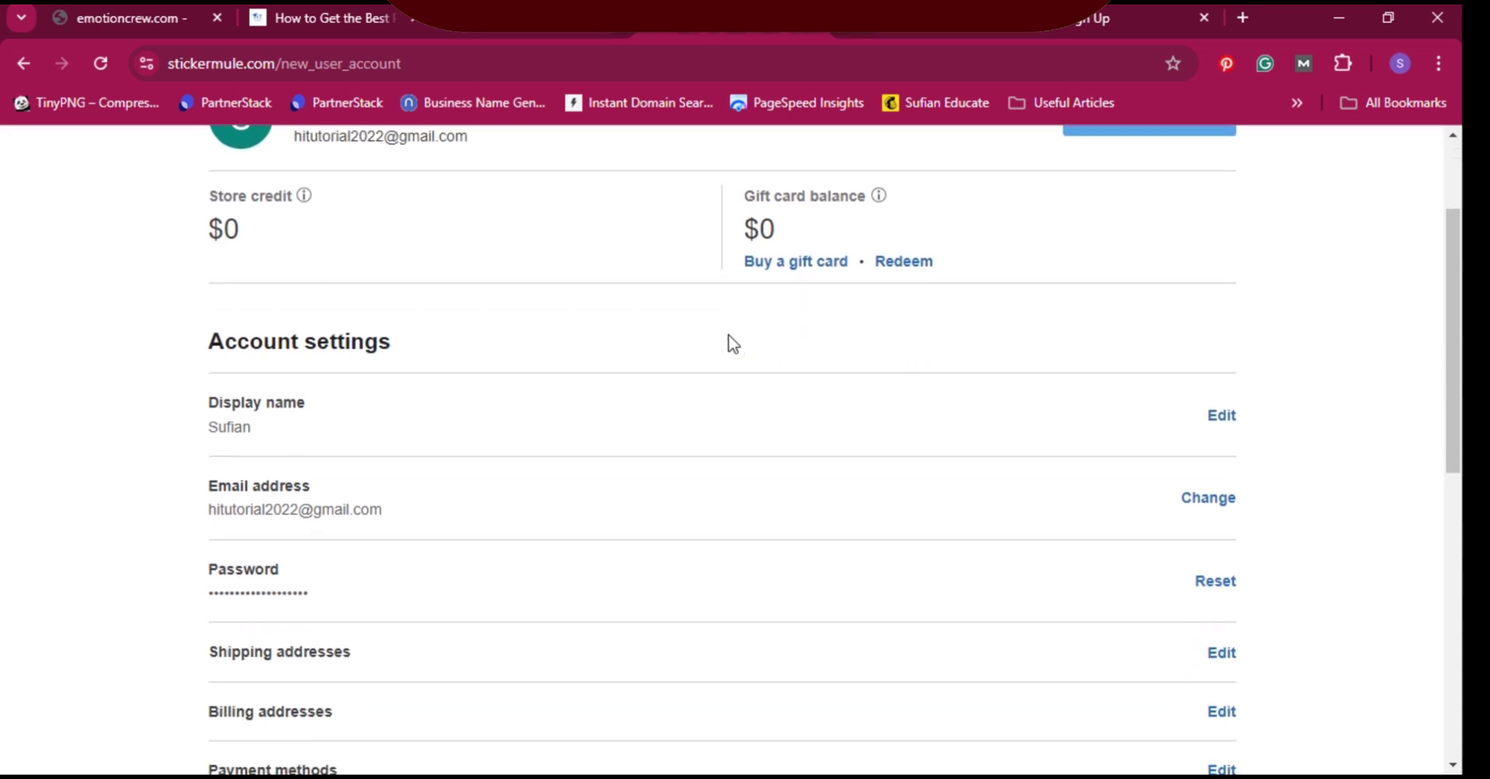
scroll(730, 339, "up", 3)
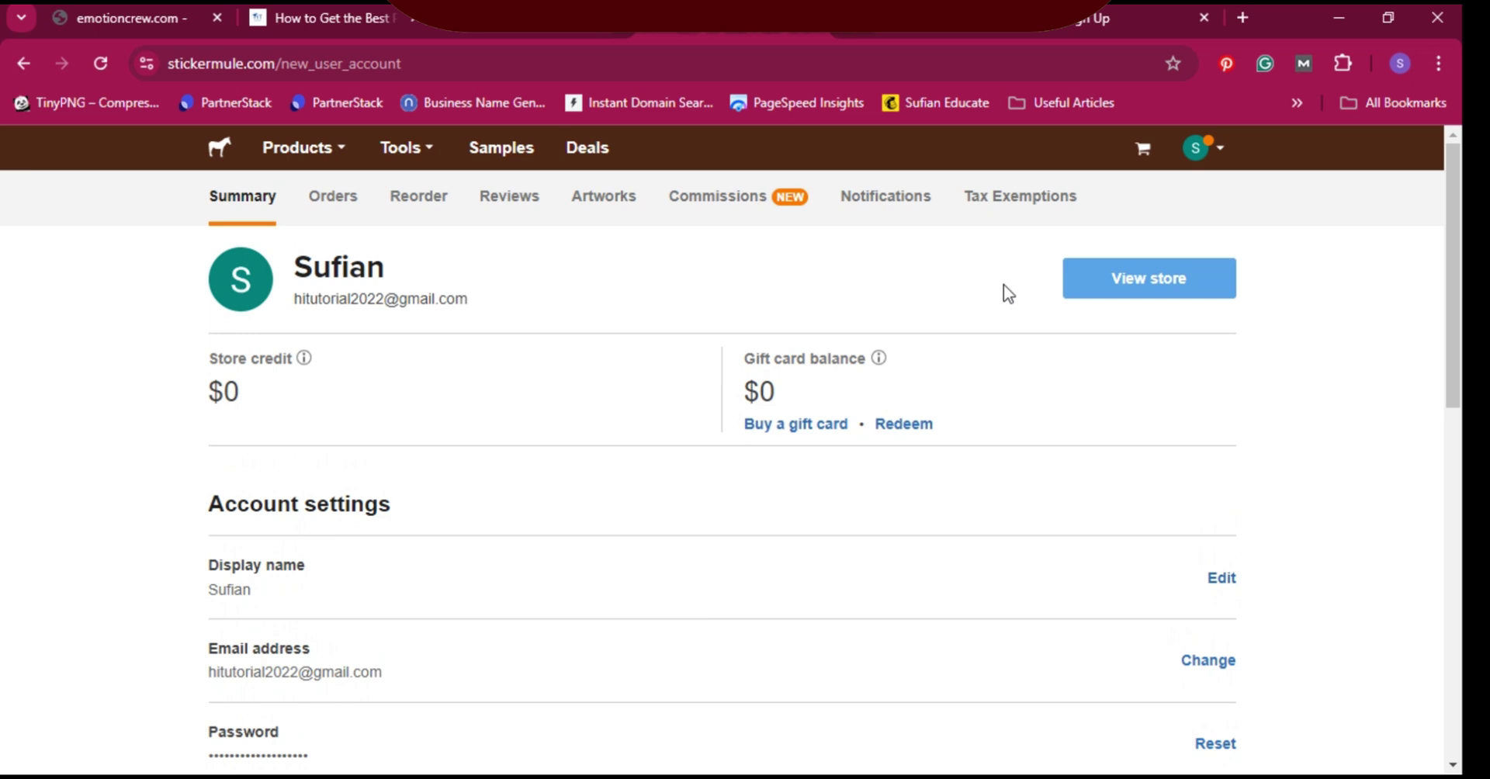
left_click(1201, 166)
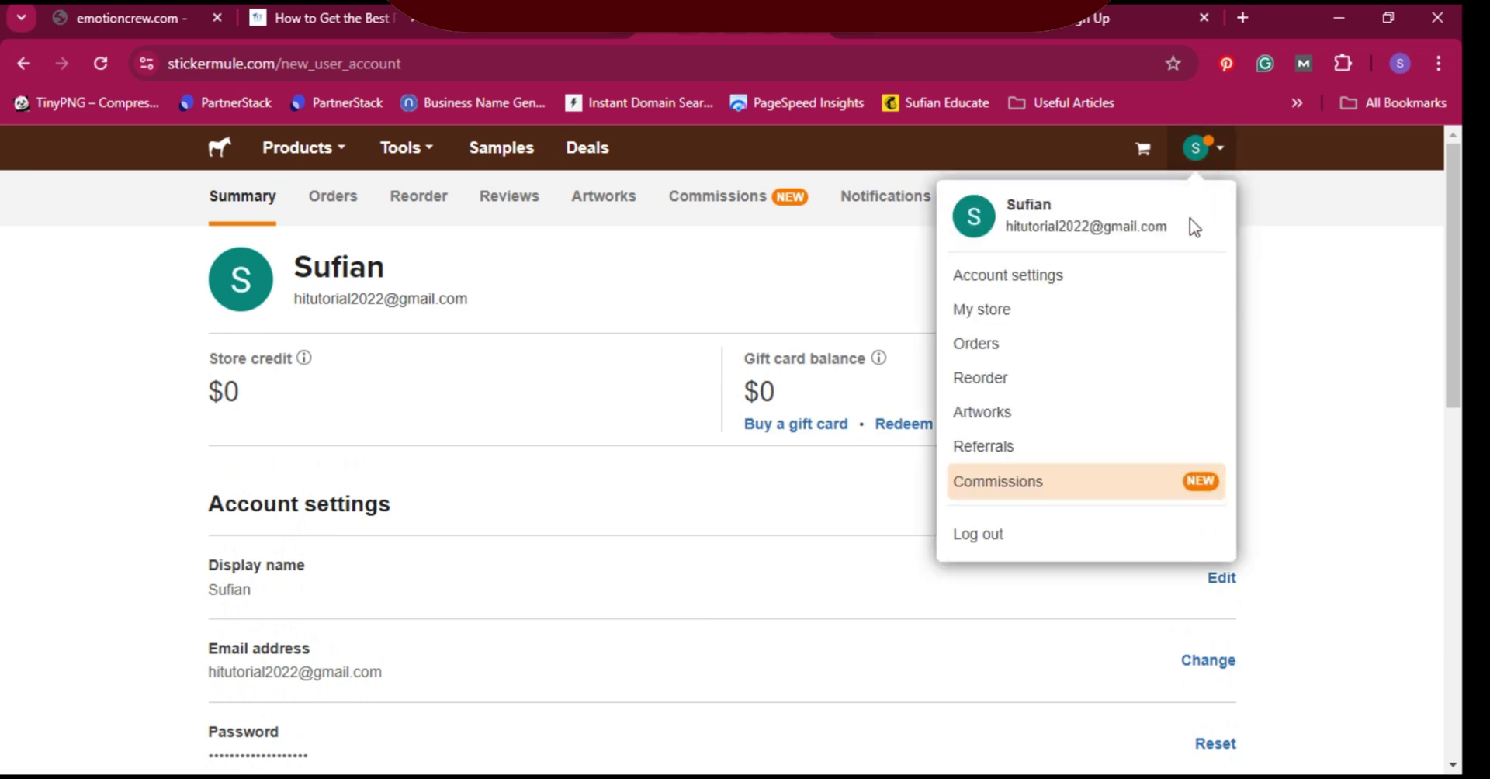
left_click(1011, 323)
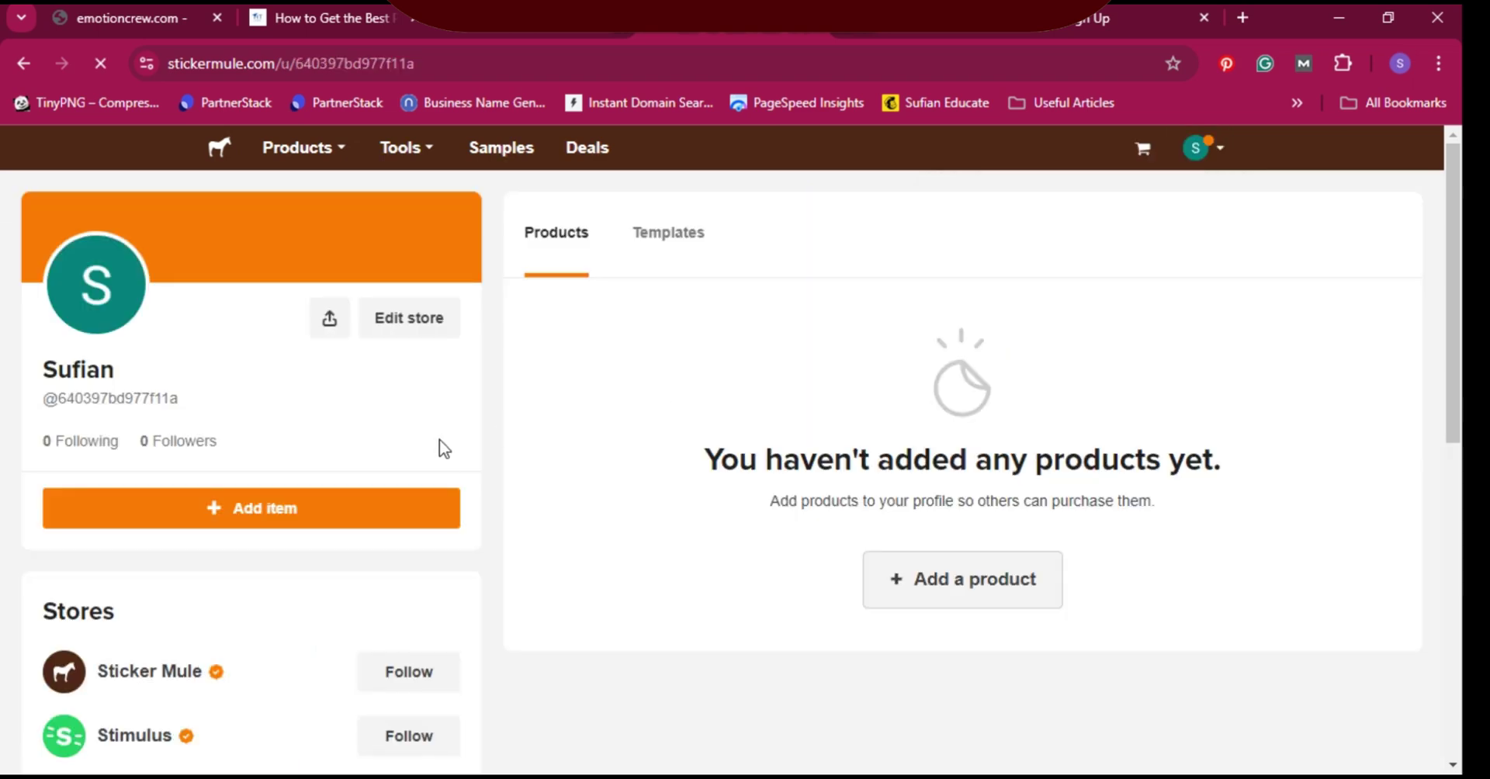
scroll(357, 411, "down", 4)
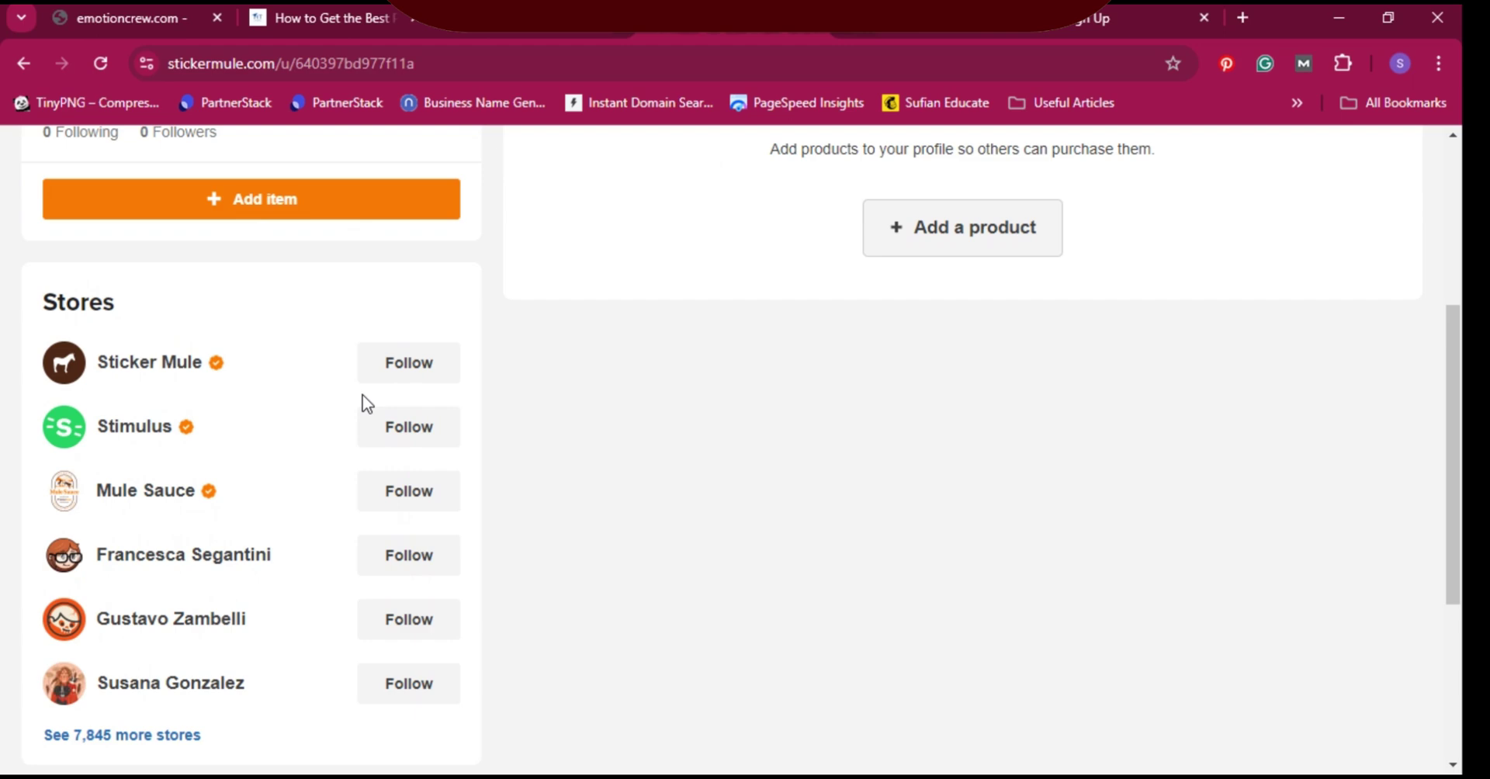
scroll(367, 404, "up", 4)
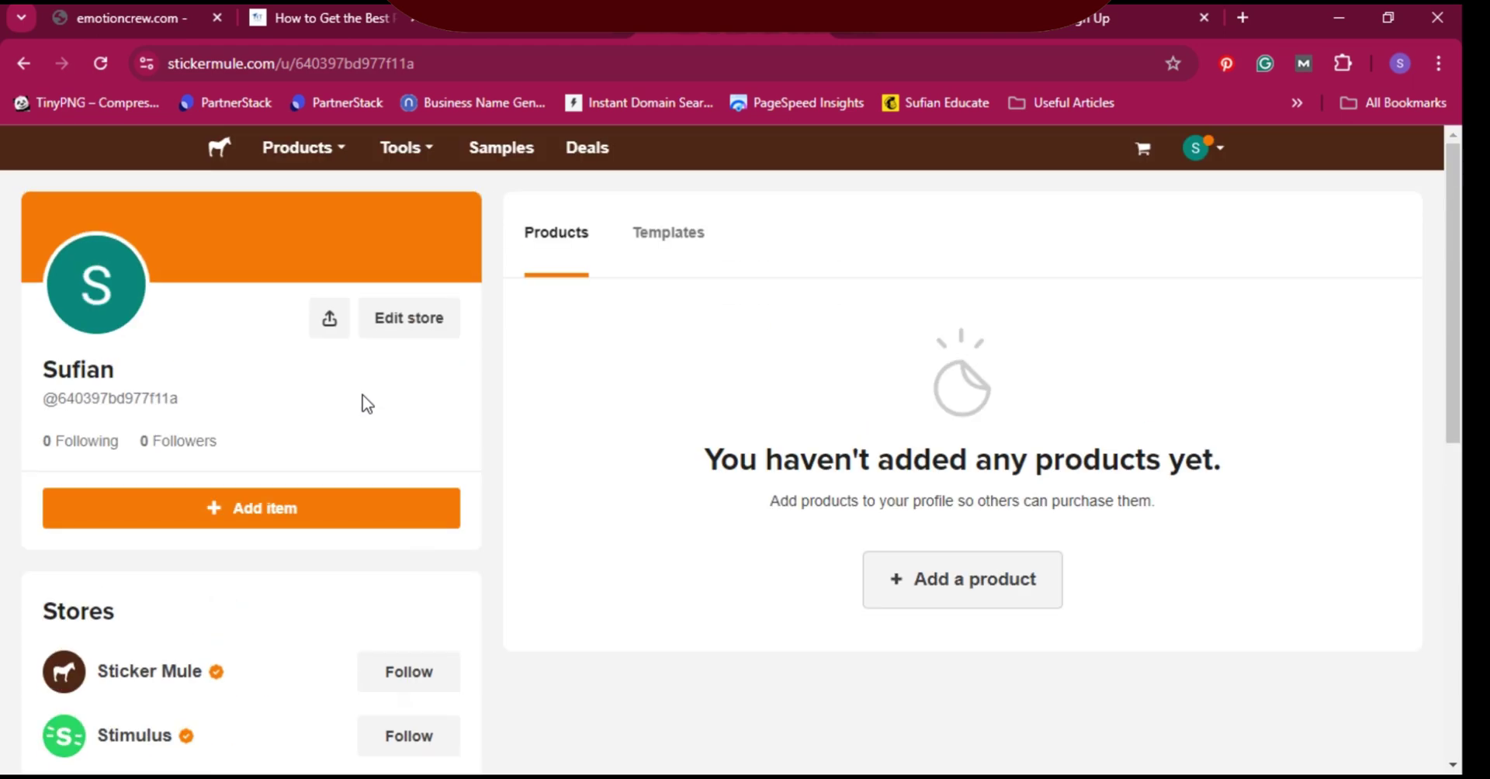
left_click(425, 334)
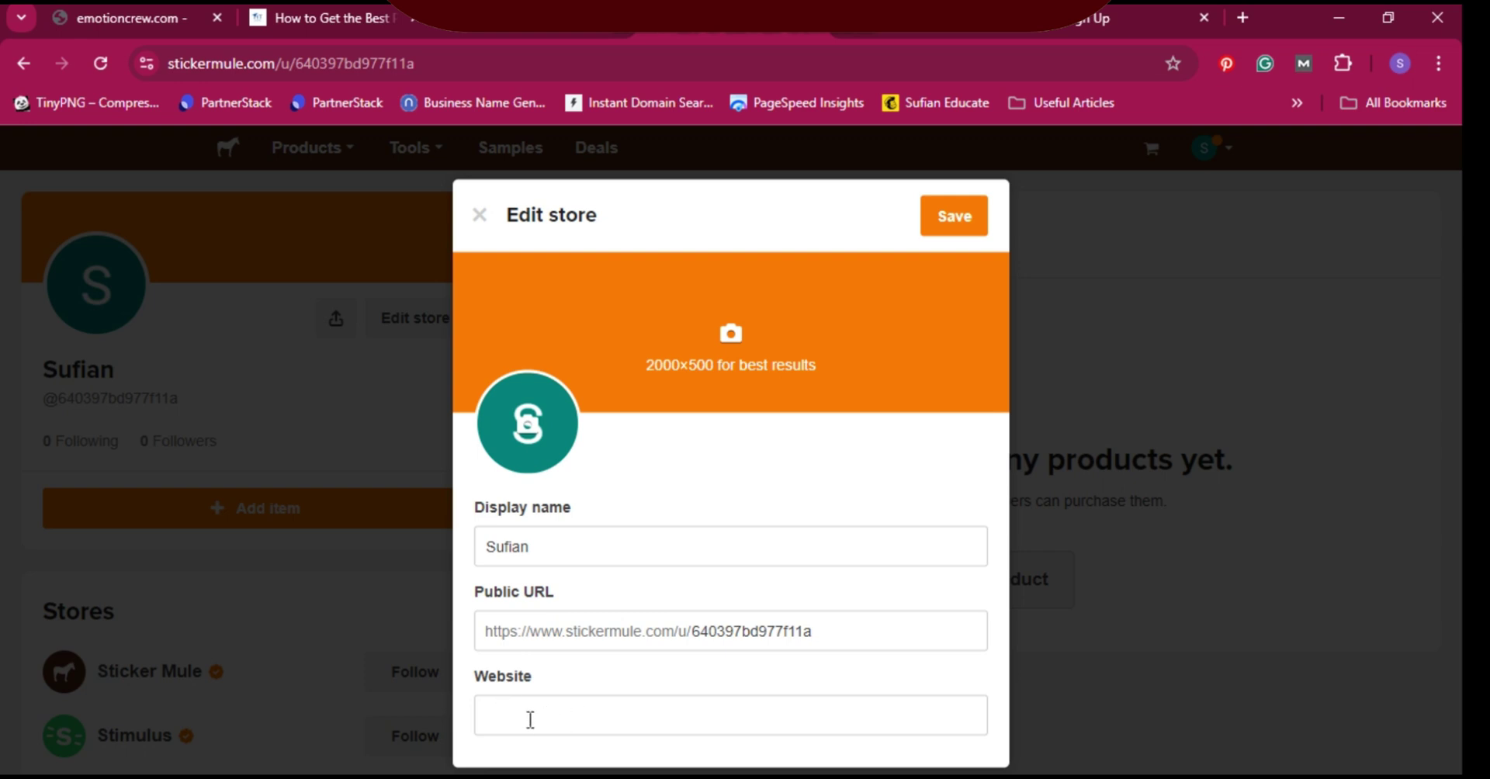
left_click(128, 21)
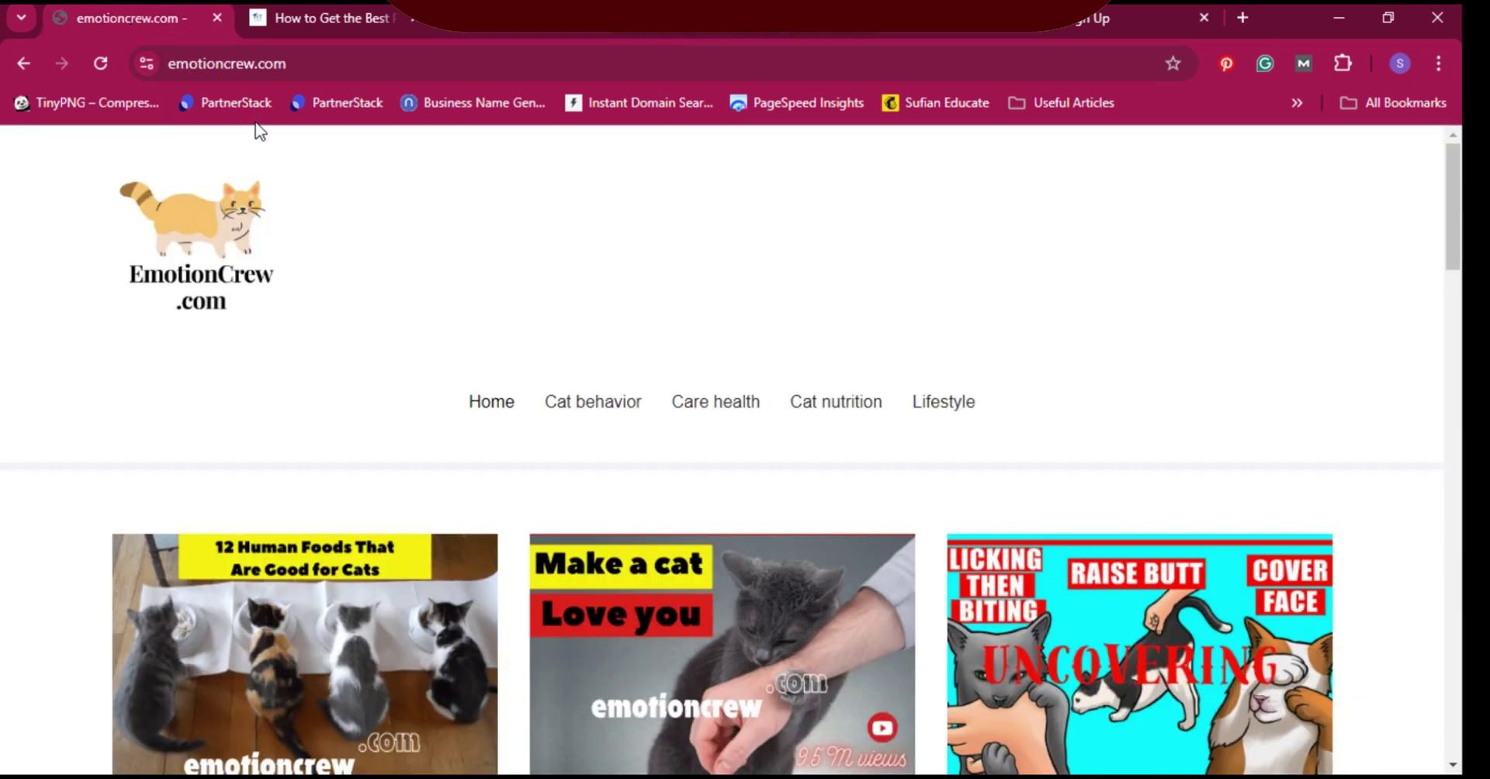
right_click(266, 75)
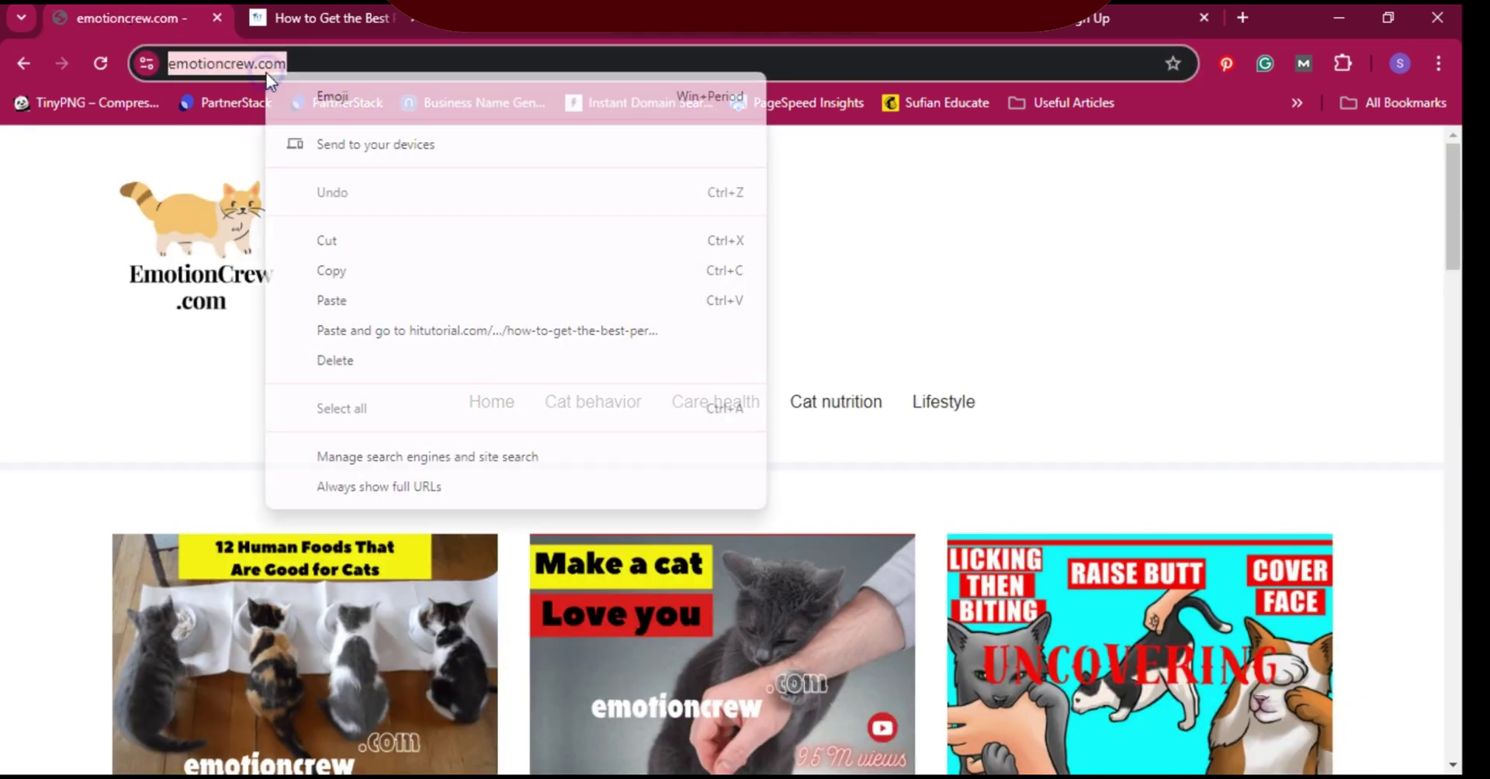
left_click(385, 269)
left_click(768, 19)
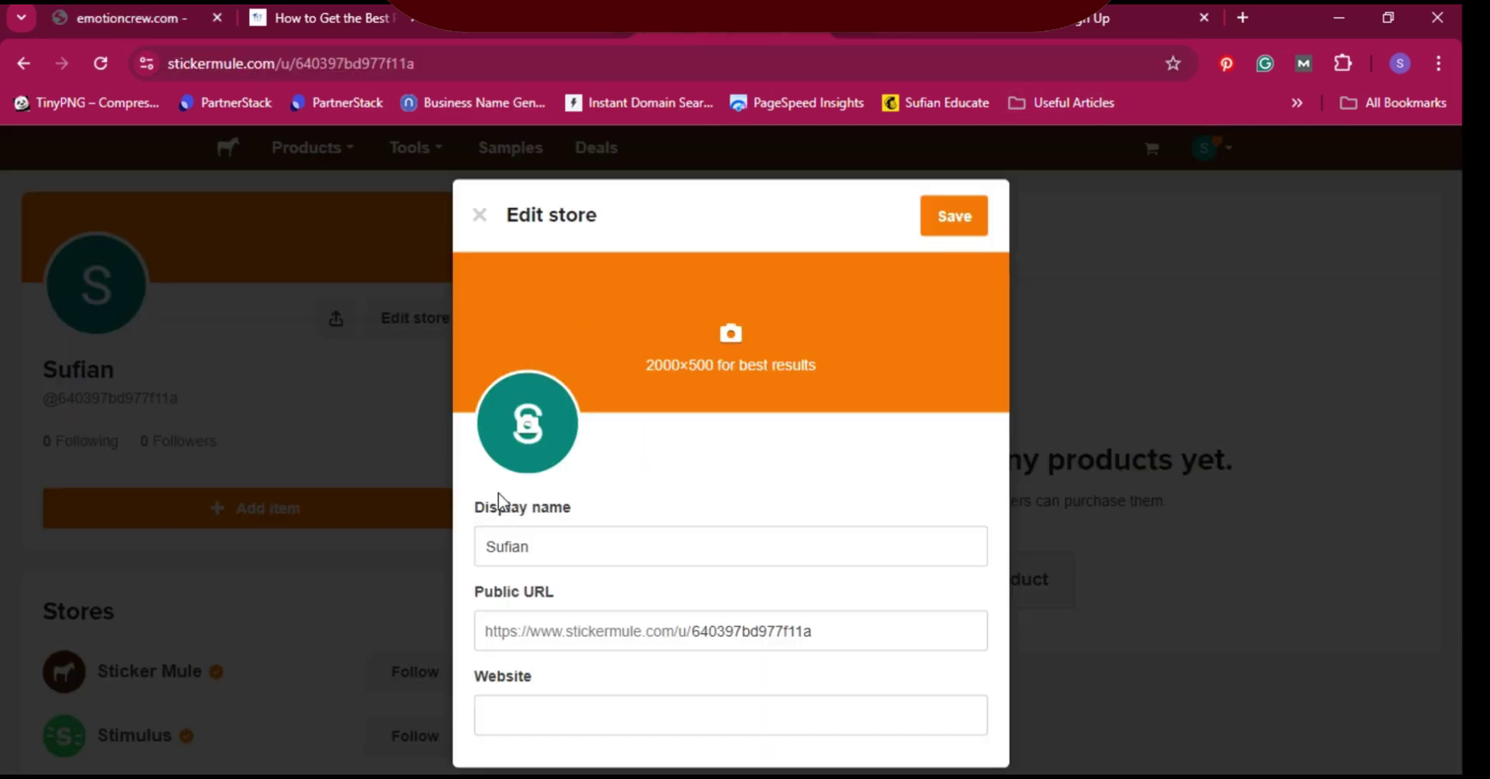
right_click(527, 714)
left_click(584, 416)
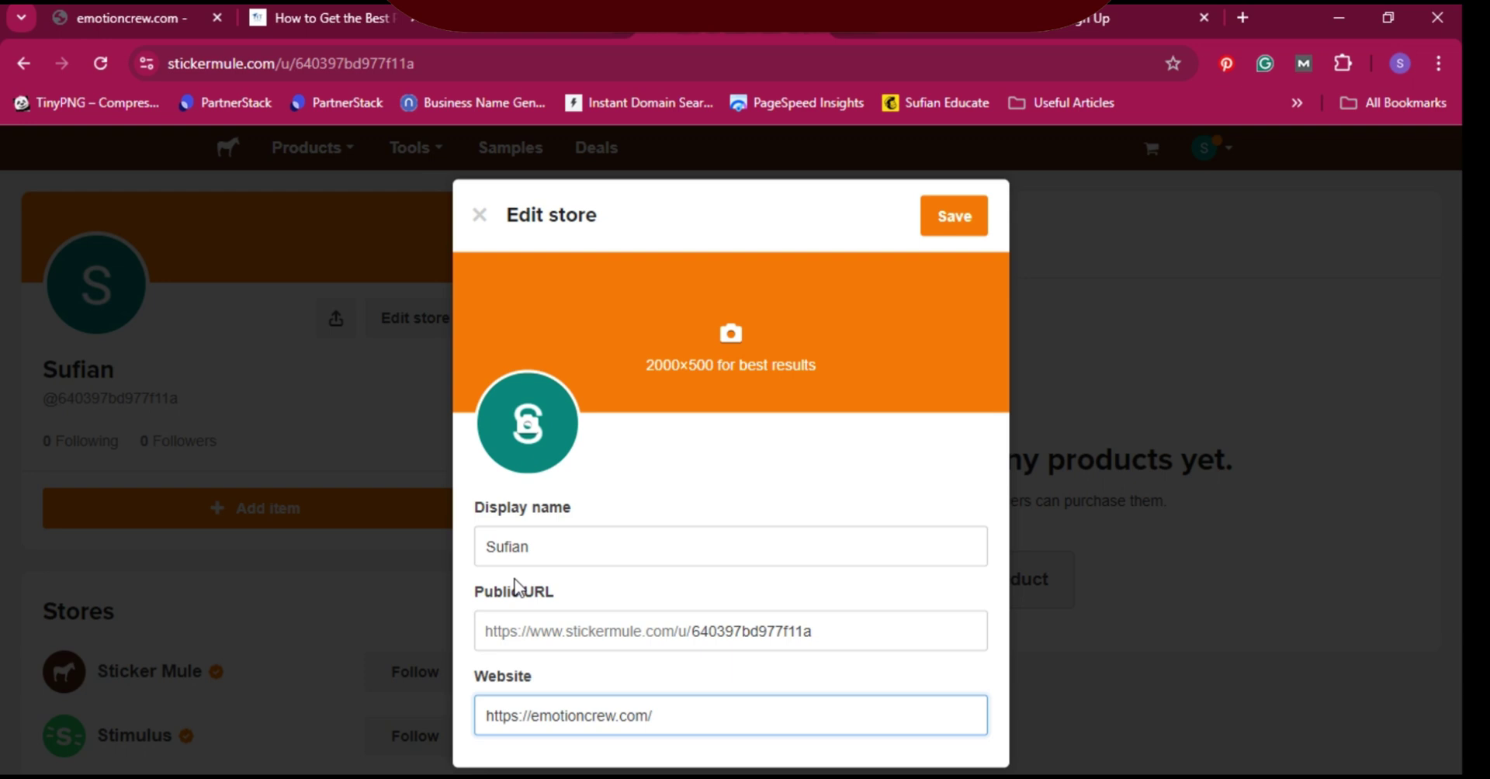
Edit the display name field and set the public URL ID to 'emotioncrew'
left_click_drag(535, 547, 487, 545)
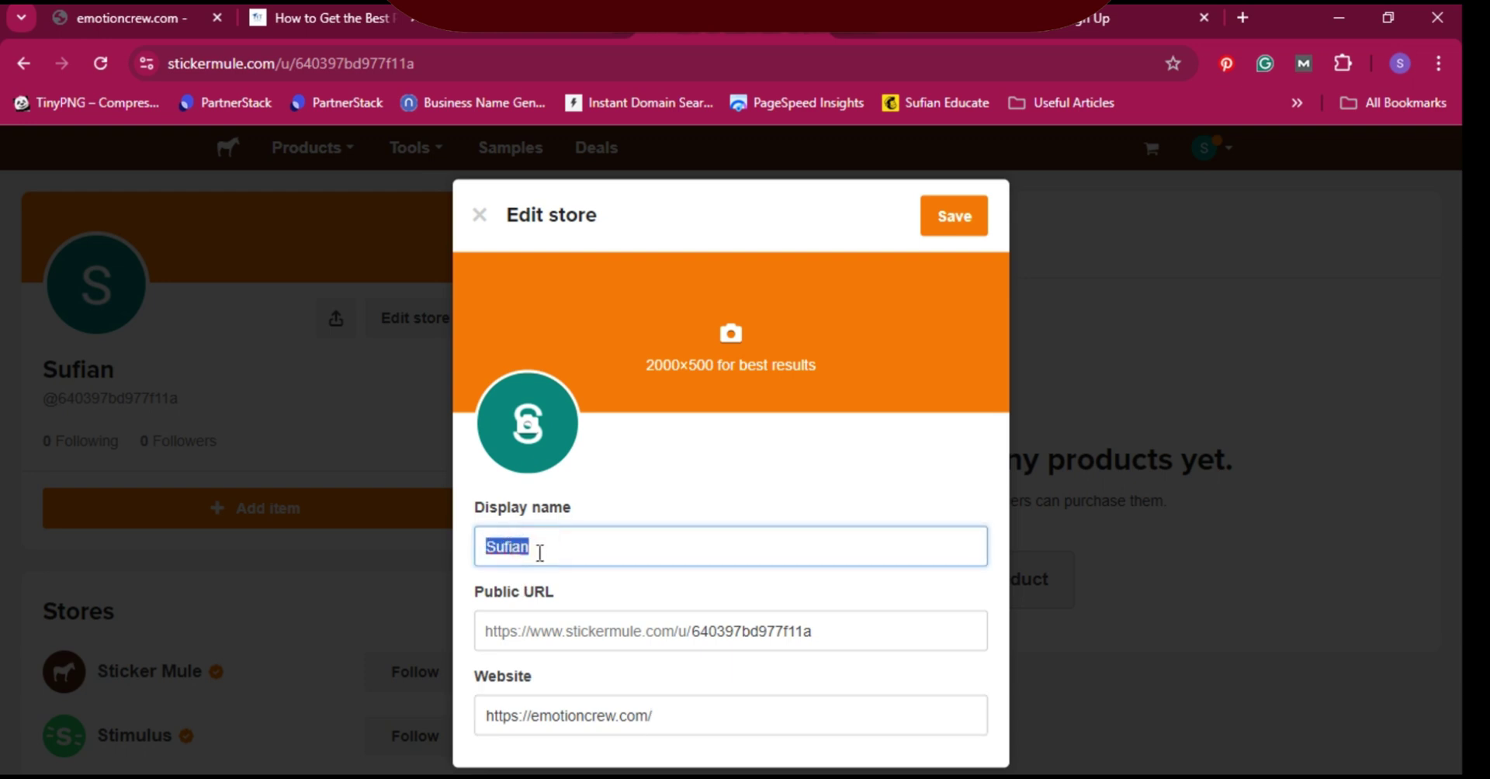
type("Cat lover")
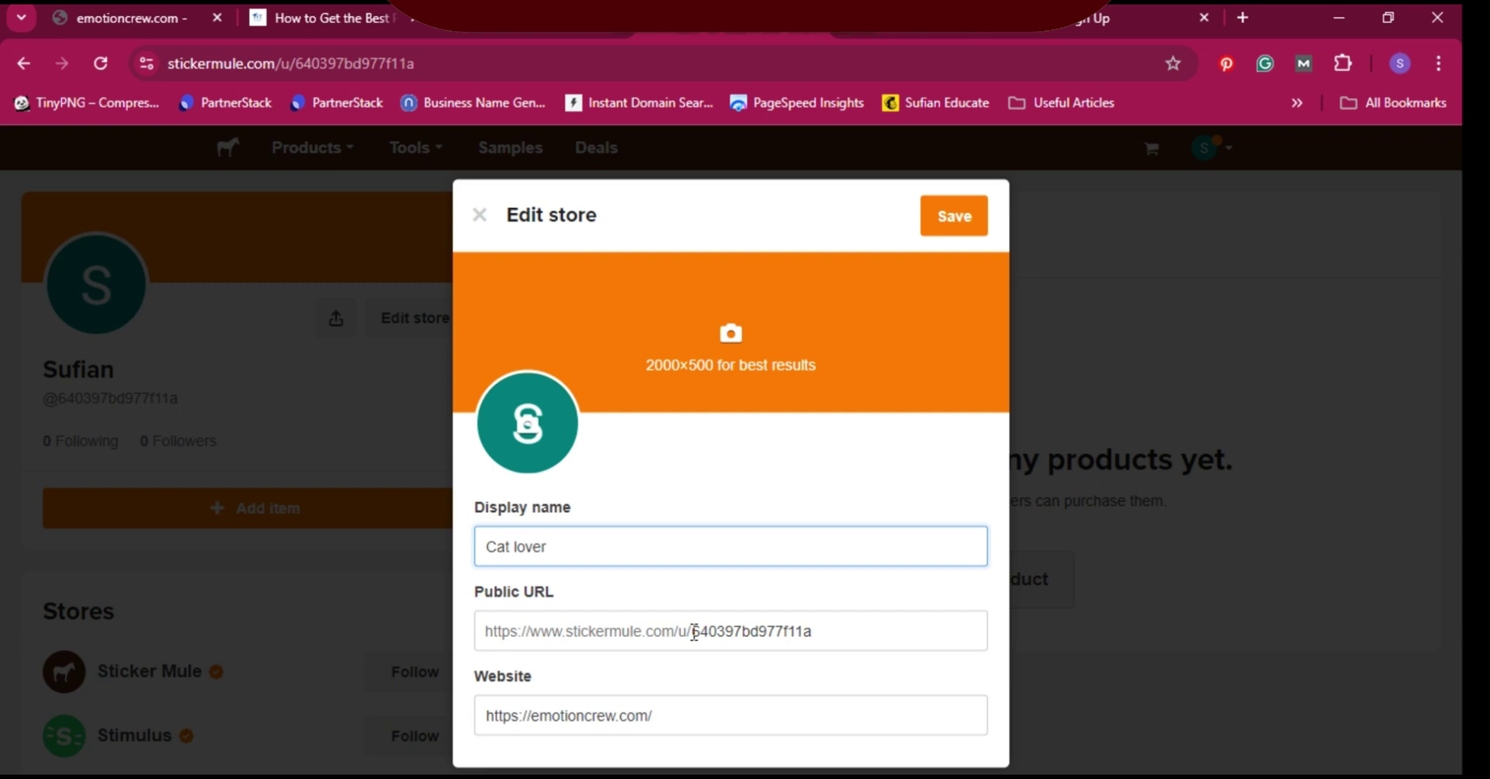
left_click_drag(692, 631, 841, 631)
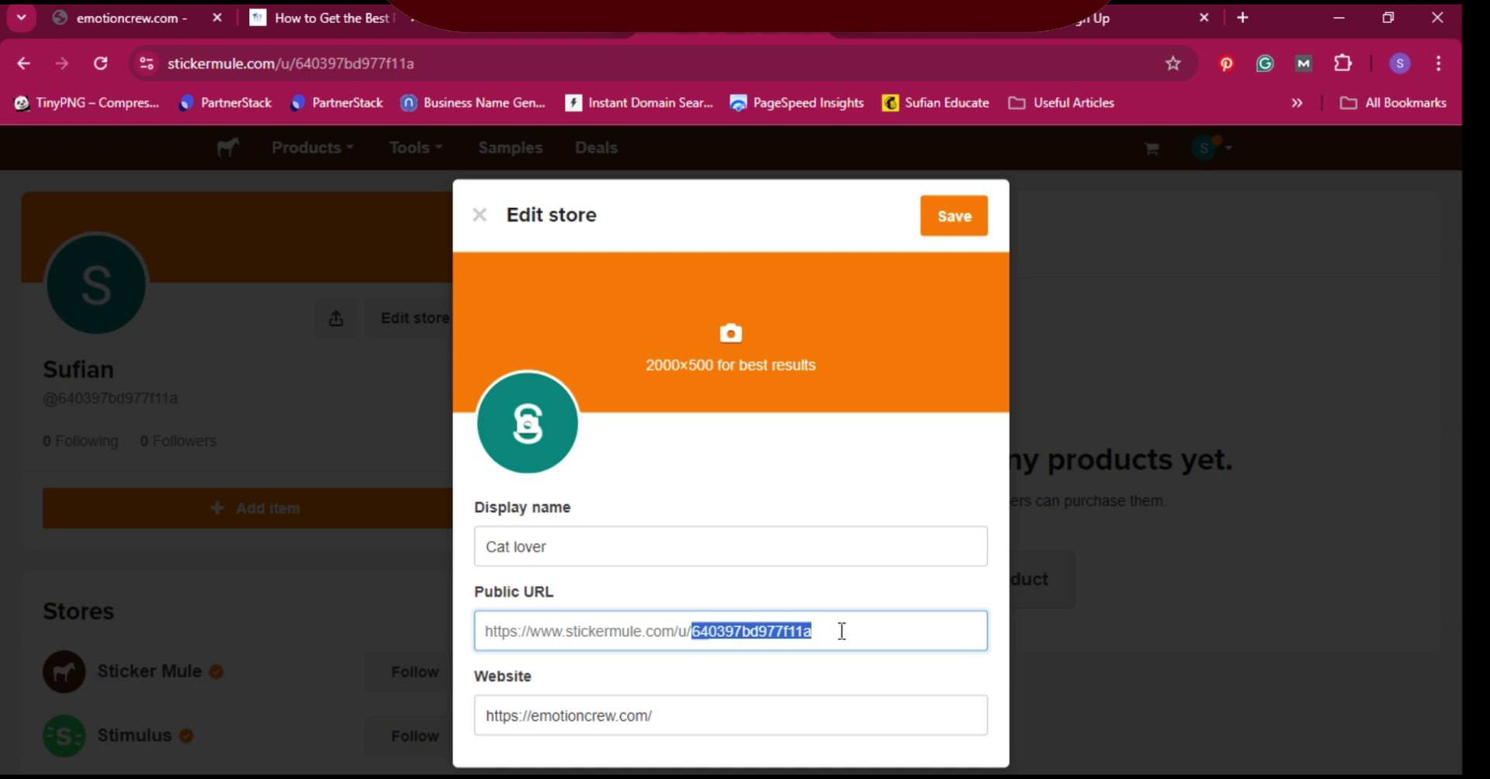
type("emot")
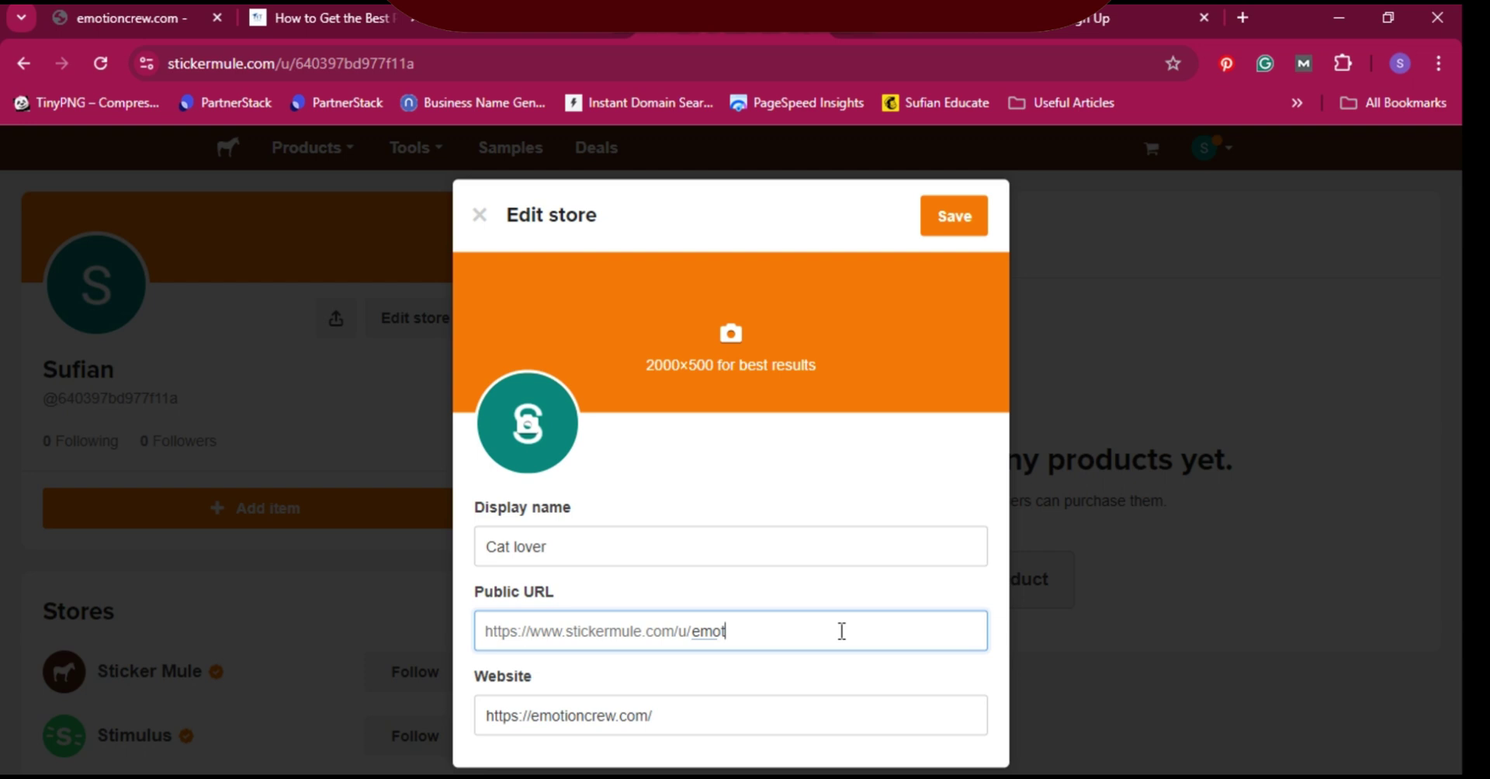
type("ioncrew")
Change the display name to 'Emotion Crew' and save the store profile
triple_click(574, 548)
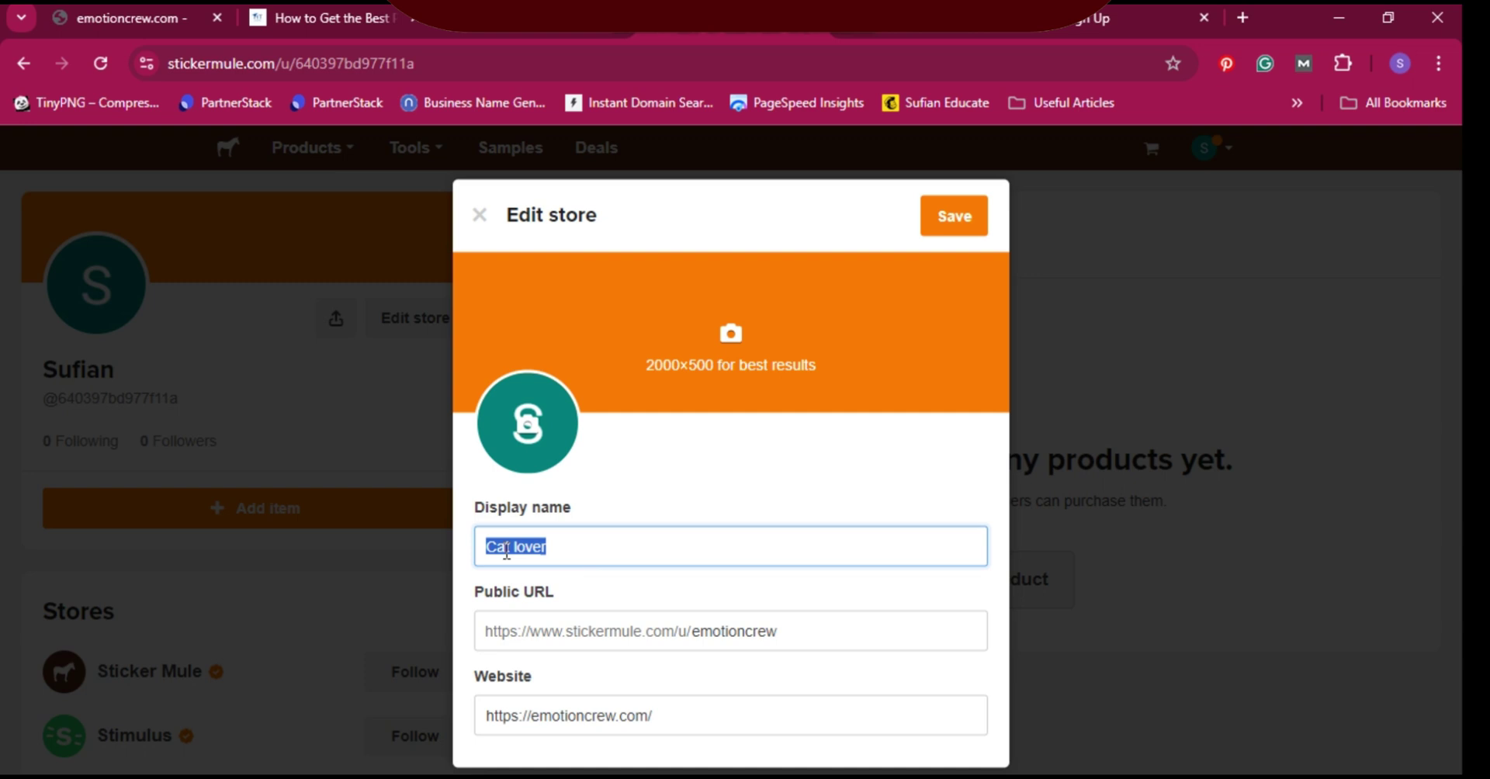
right_click(504, 547)
left_click(584, 190)
type("em")
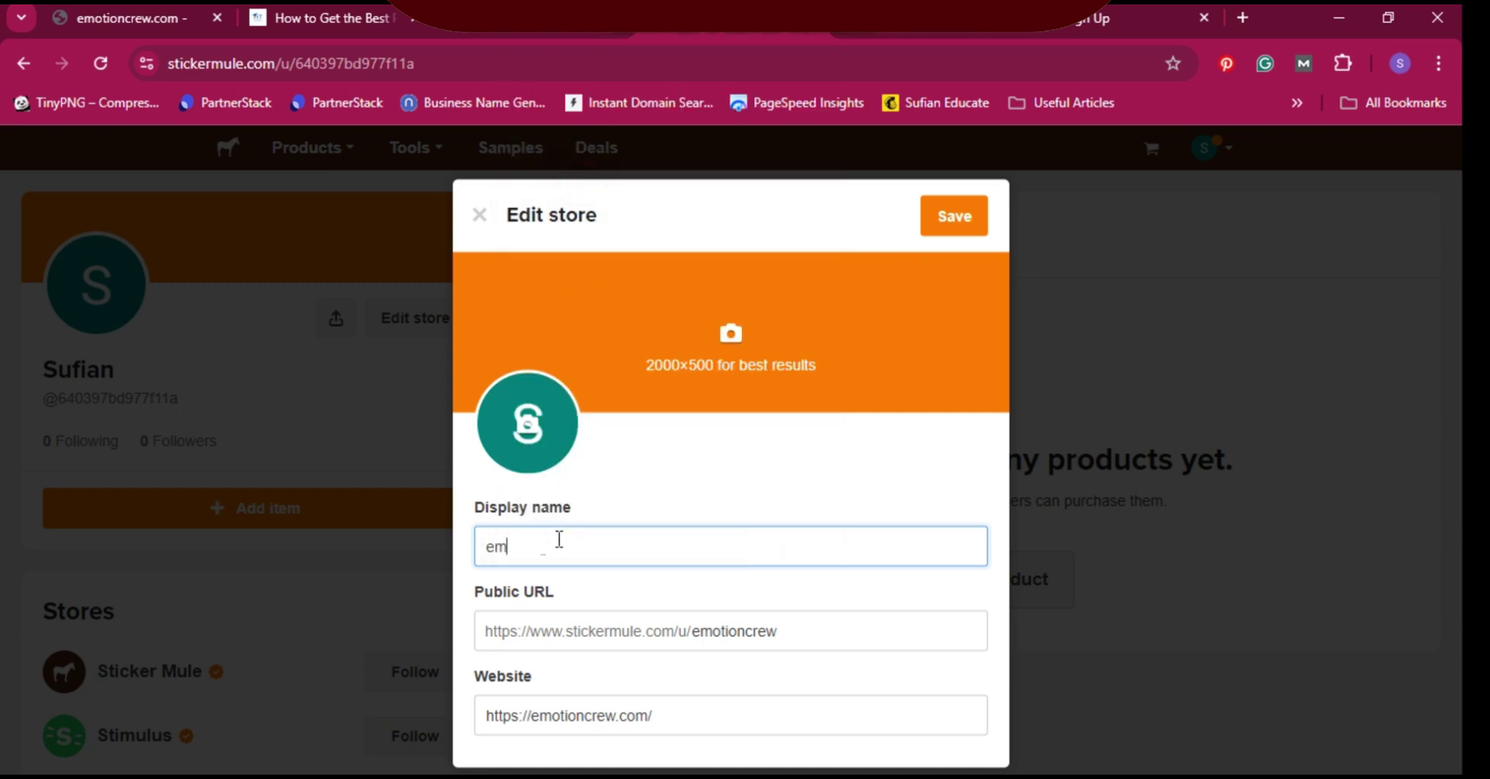
type("otion Crew")
left_click(485, 546)
key("Delete")
type("E")
left_click(968, 217)
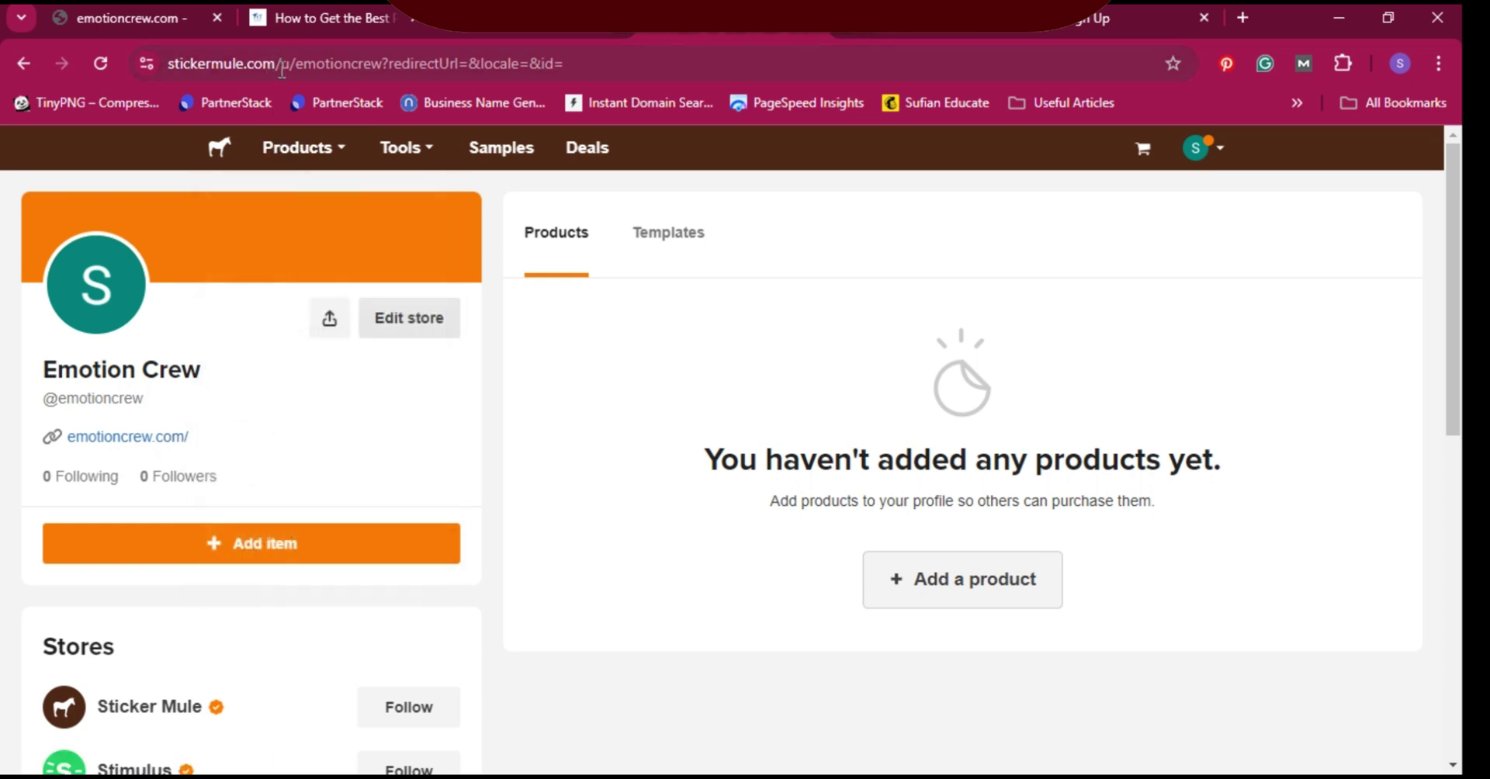
Load the copied Emotion Crew profile address in a new tab of another browser window
right_click(282, 72)
left_click(422, 259)
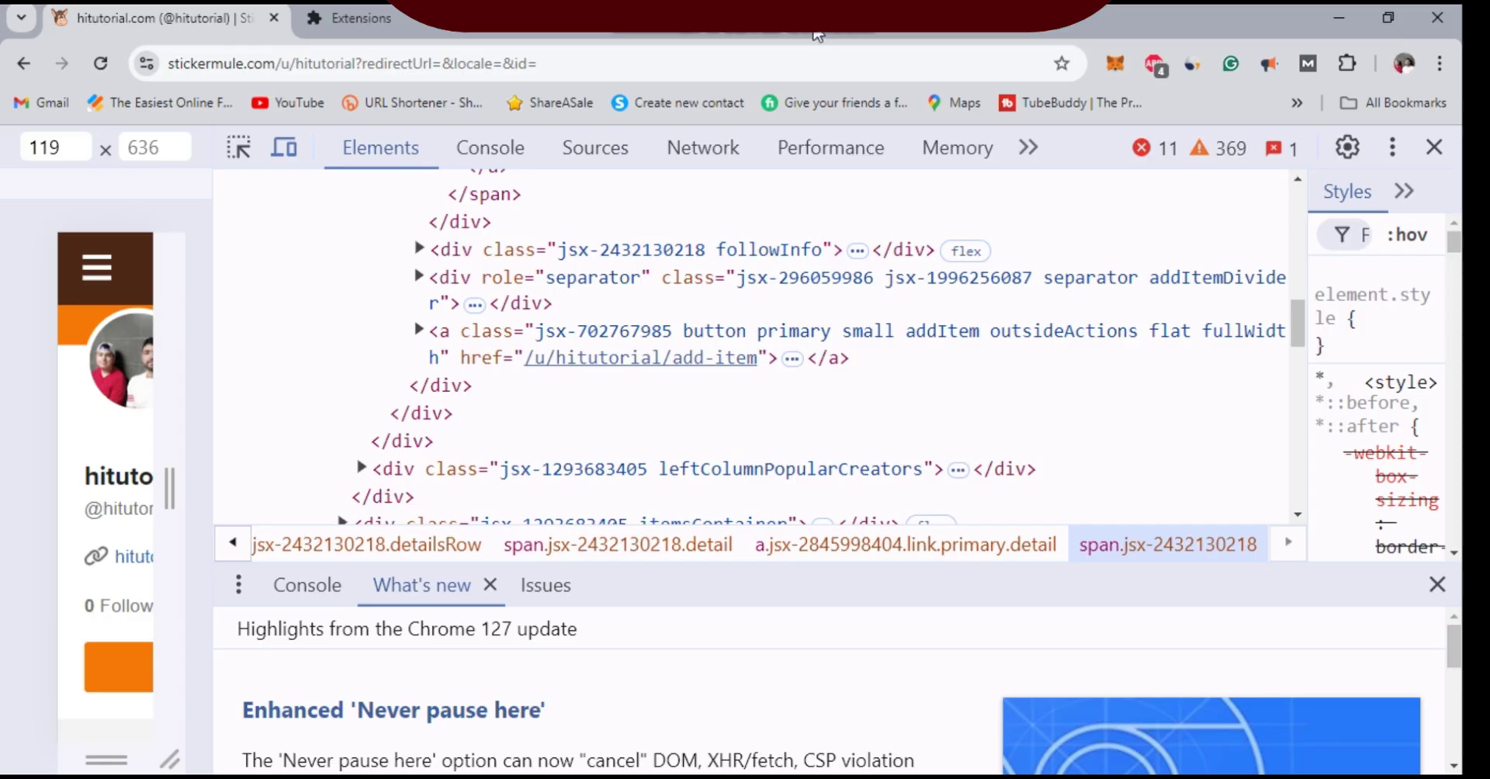
left_click(818, 35)
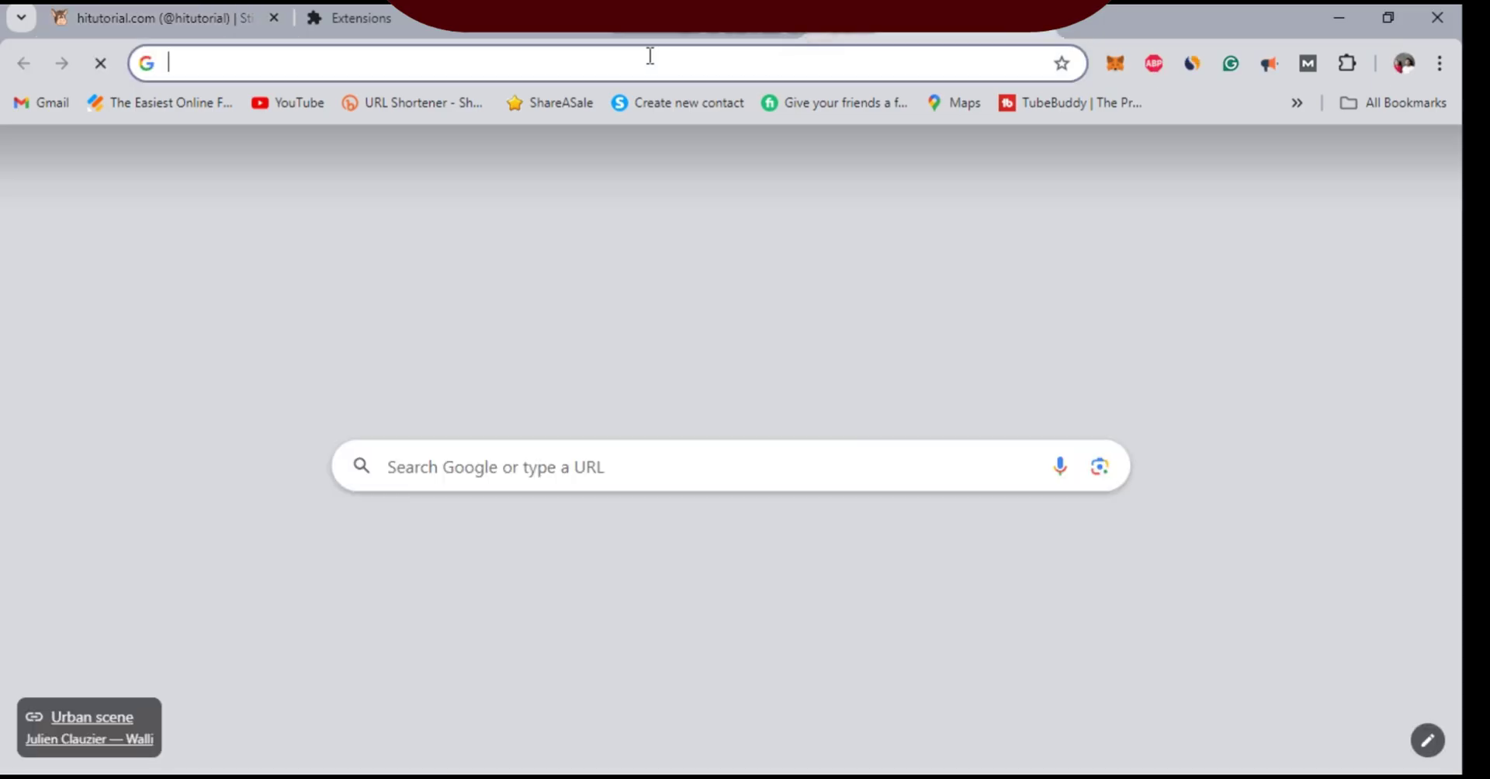
right_click(650, 56)
left_click(783, 260)
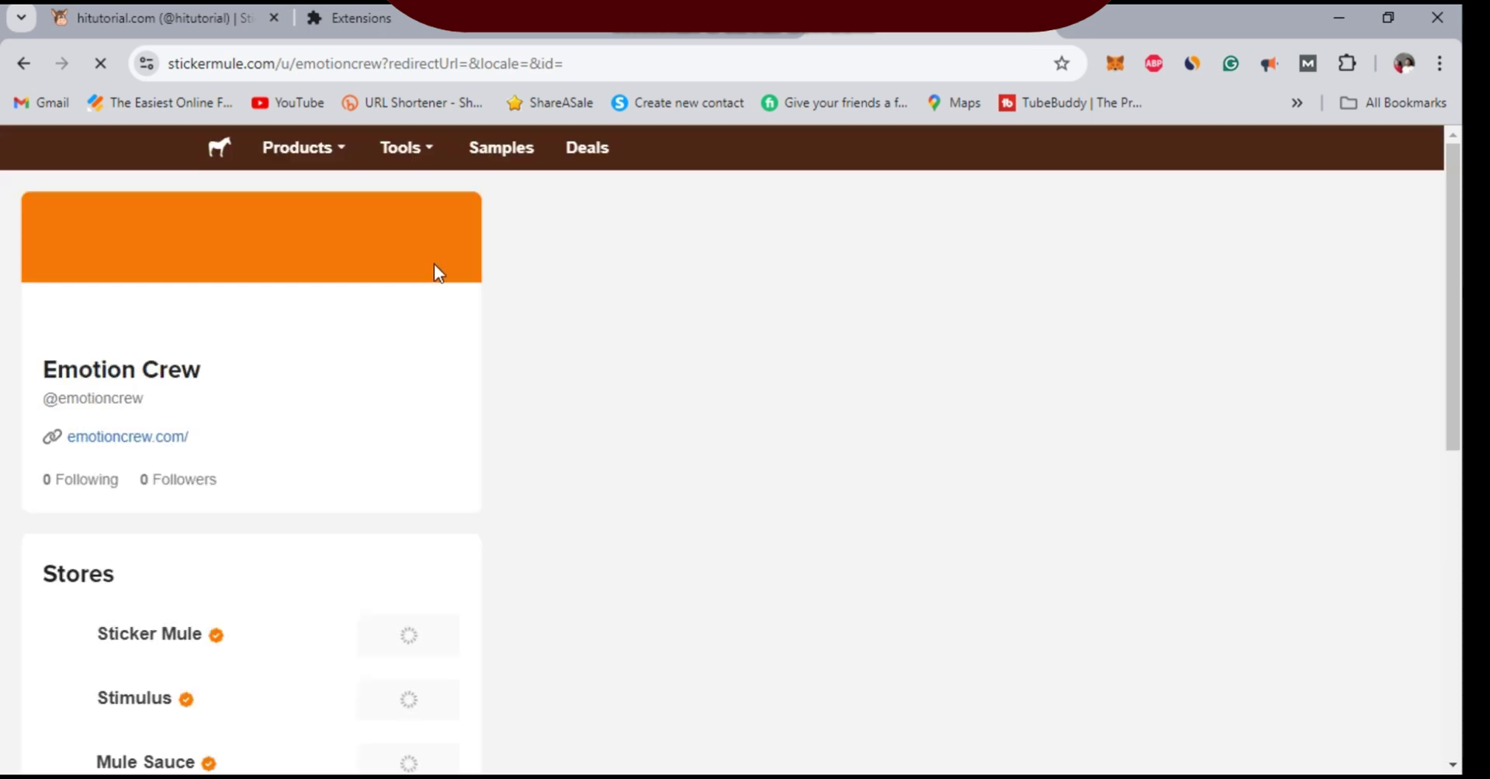
right_click(175, 442)
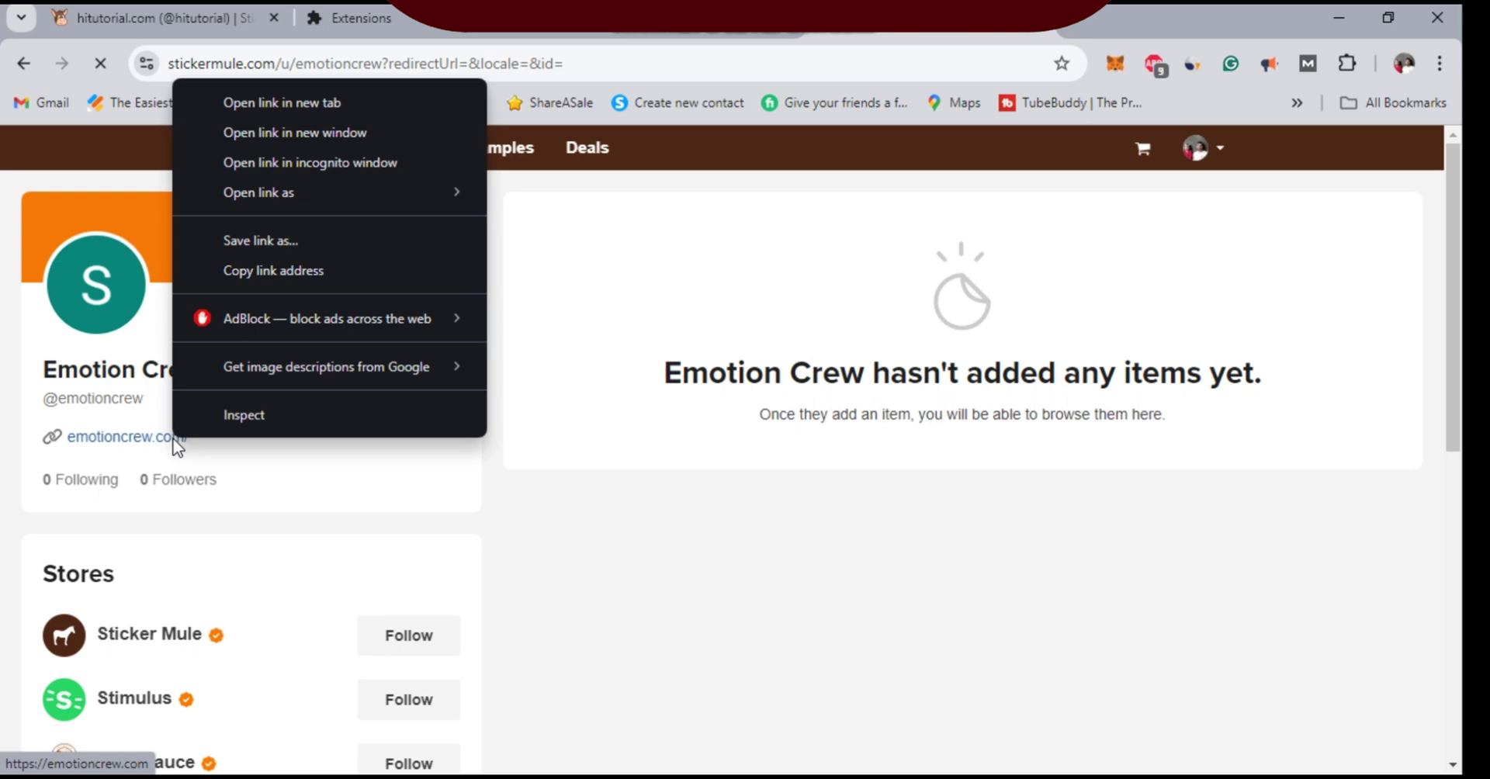
Inspect the emotioncrew.com link's HTML code
left_click(233, 427)
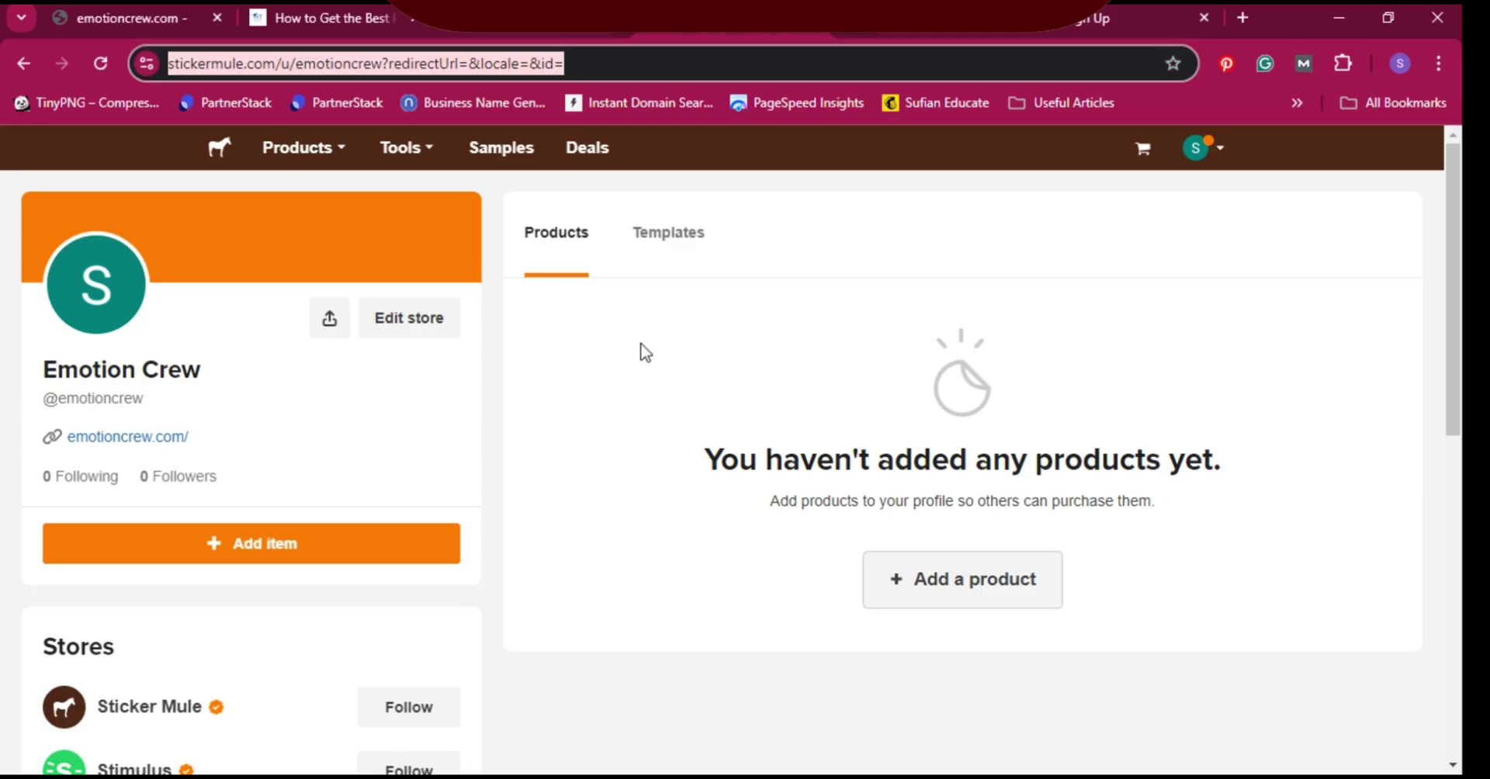
Open the Semrush nofollow-vs-follow link from HiTutorial's Tip 2 in a new tab
left_click(353, 11)
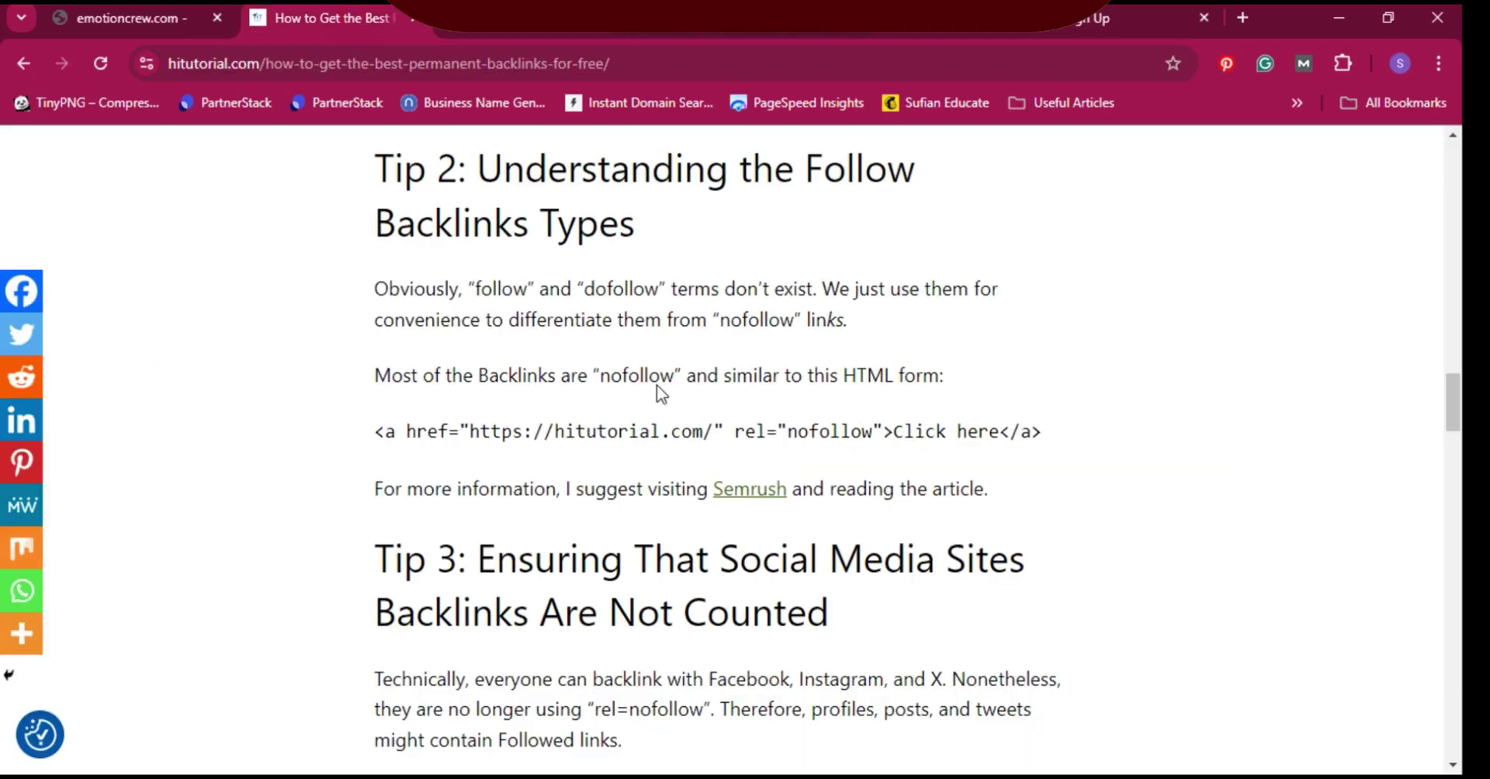
right_click(734, 494)
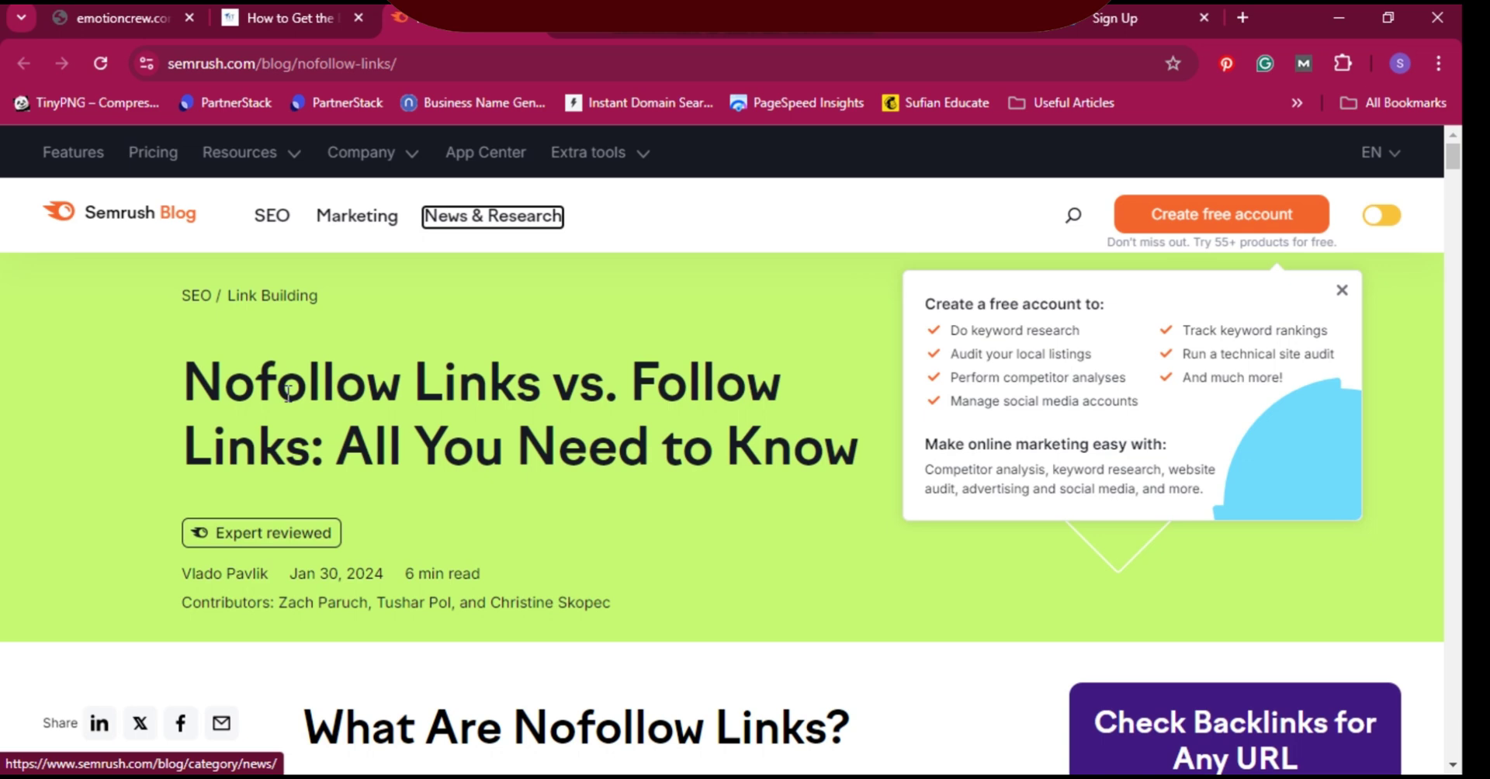
scroll(288, 392, "down", 6)
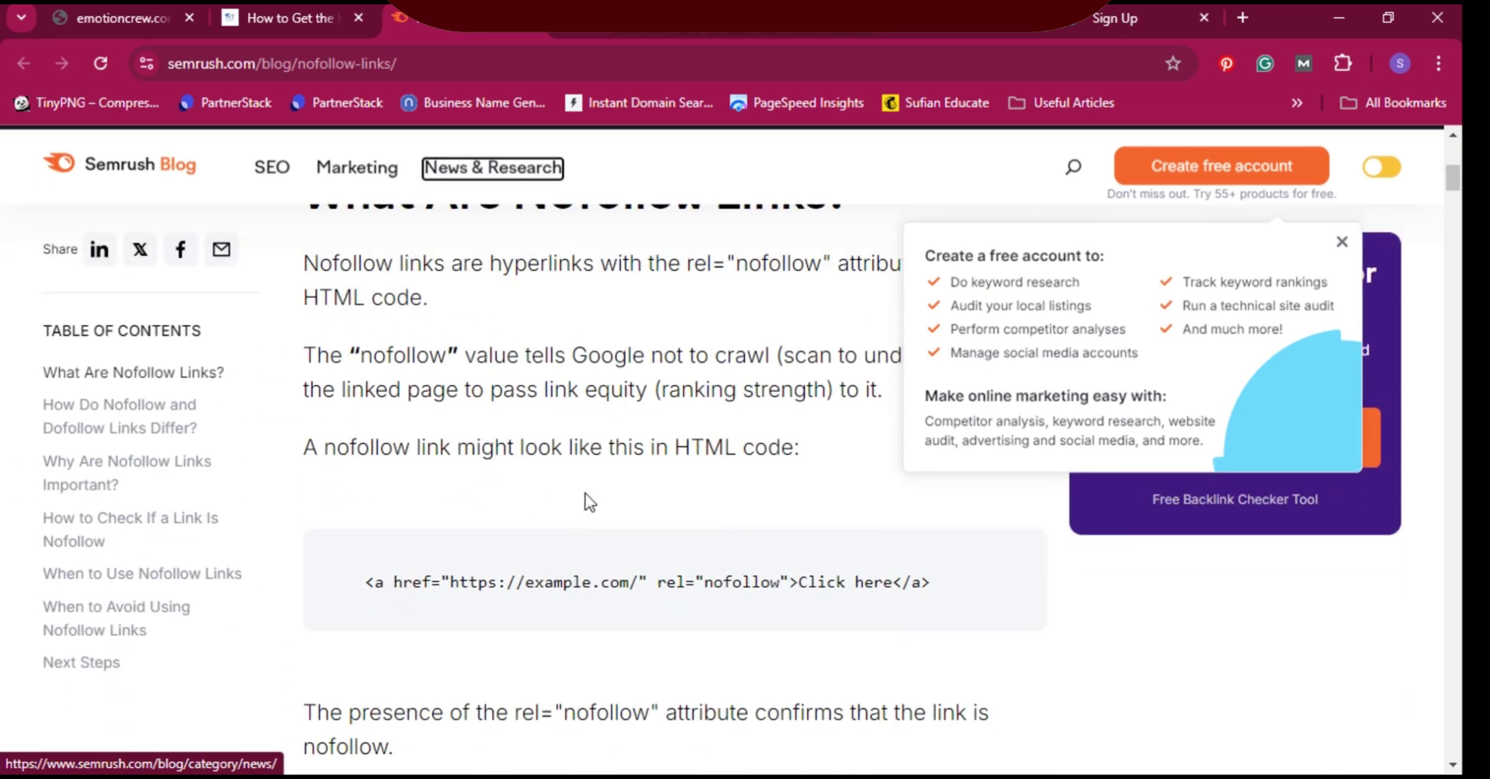
scroll(714, 563, "down", 6)
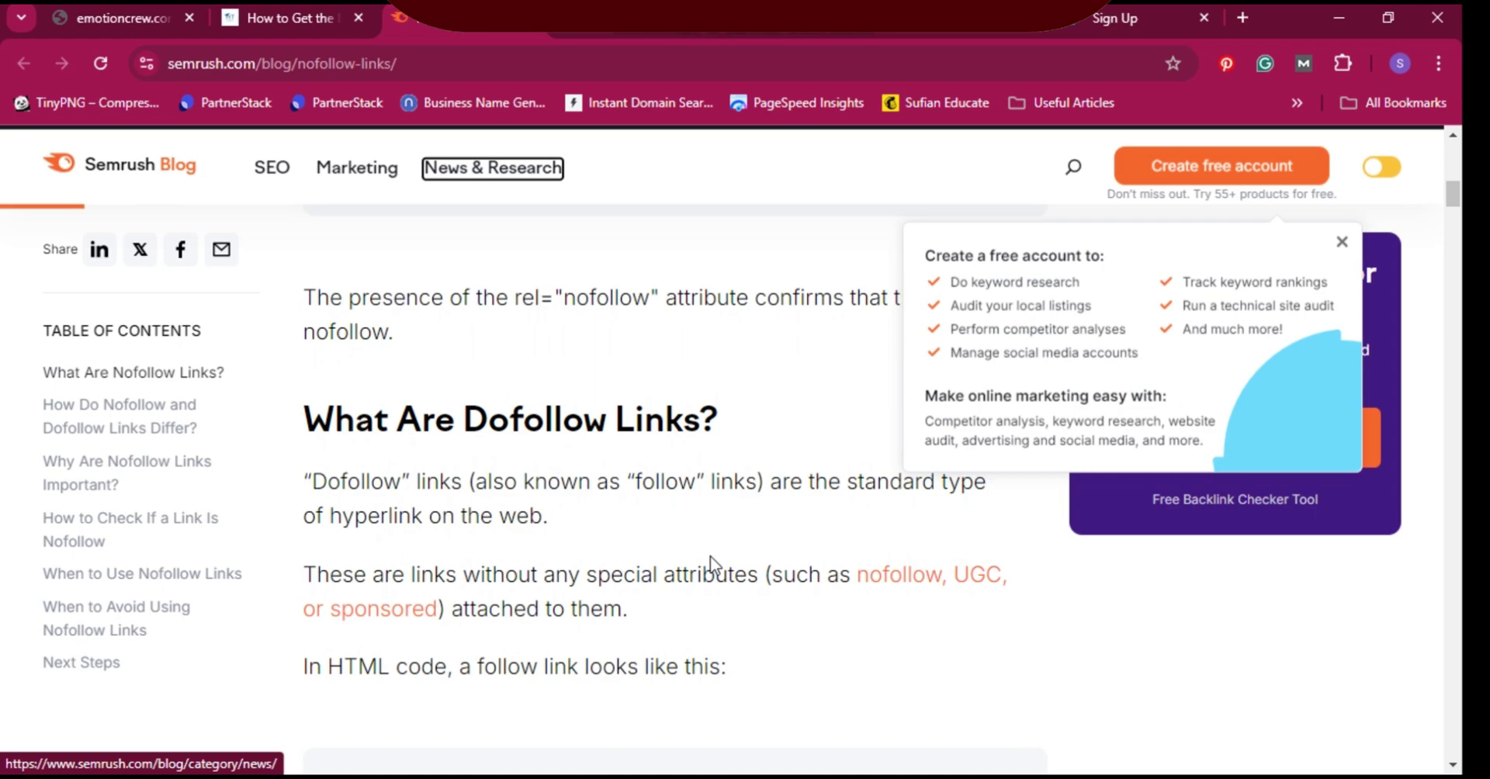
scroll(713, 554, "down", 4)
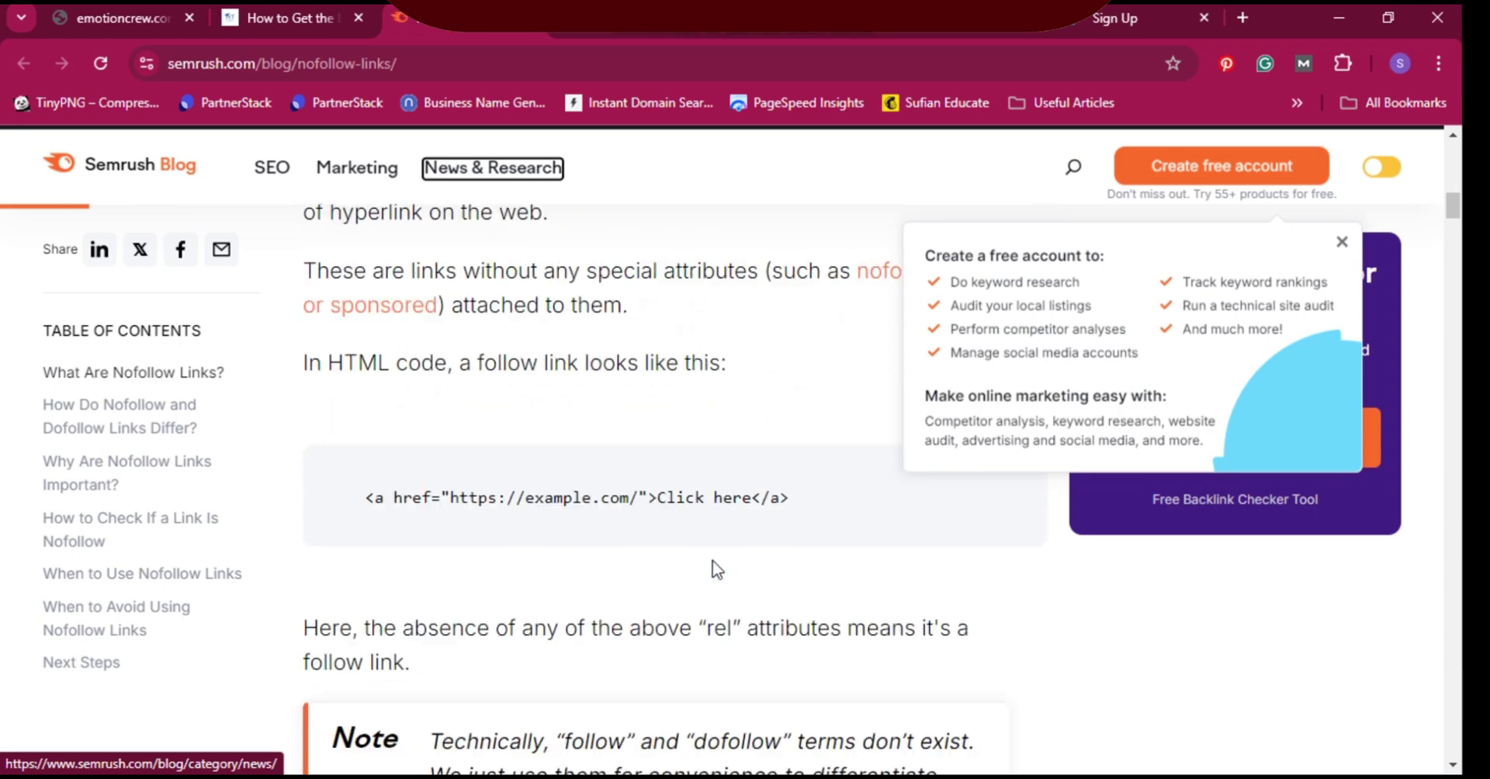
scroll(647, 443, "down", 5)
scroll(695, 512, "up", 10)
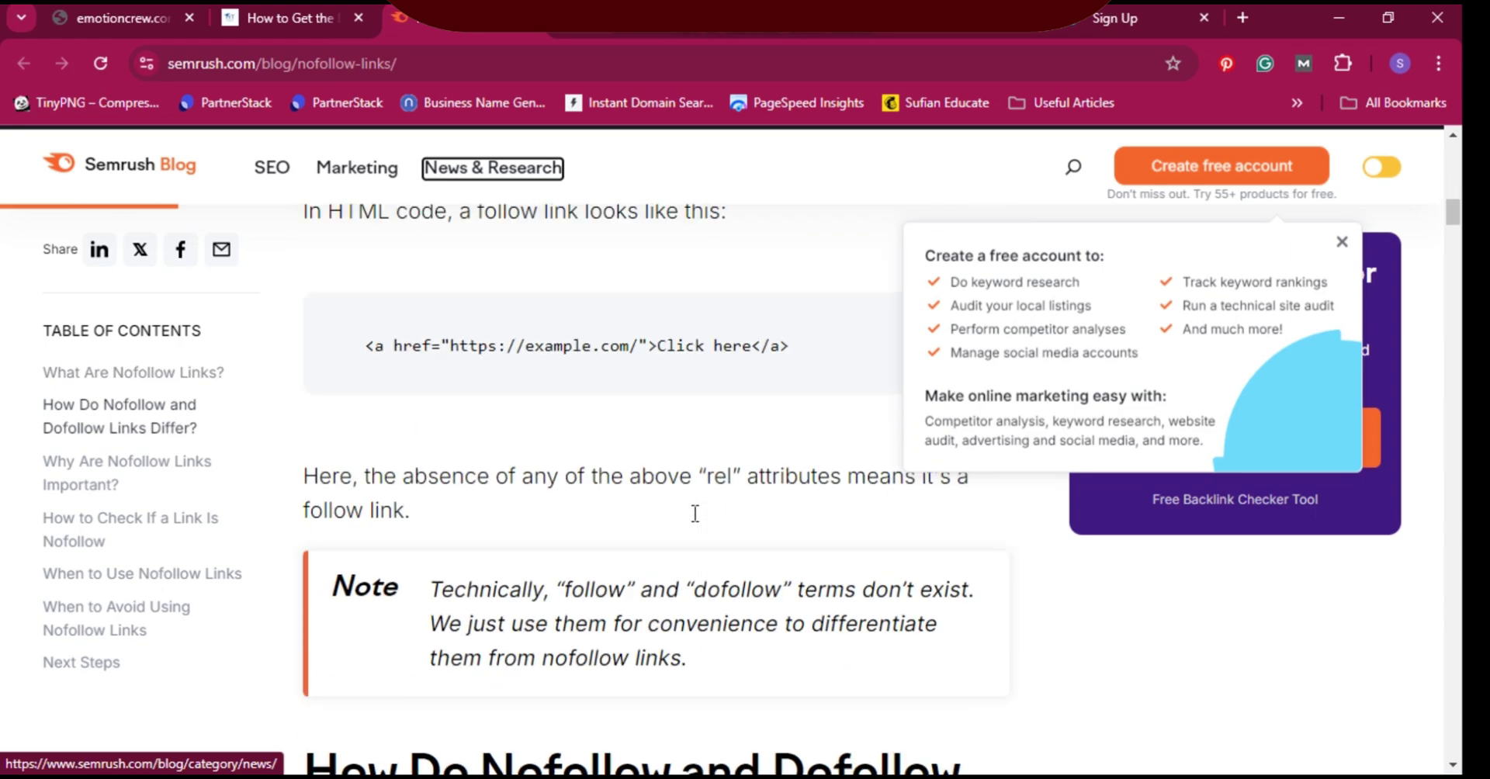
scroll(692, 514, "up", 1)
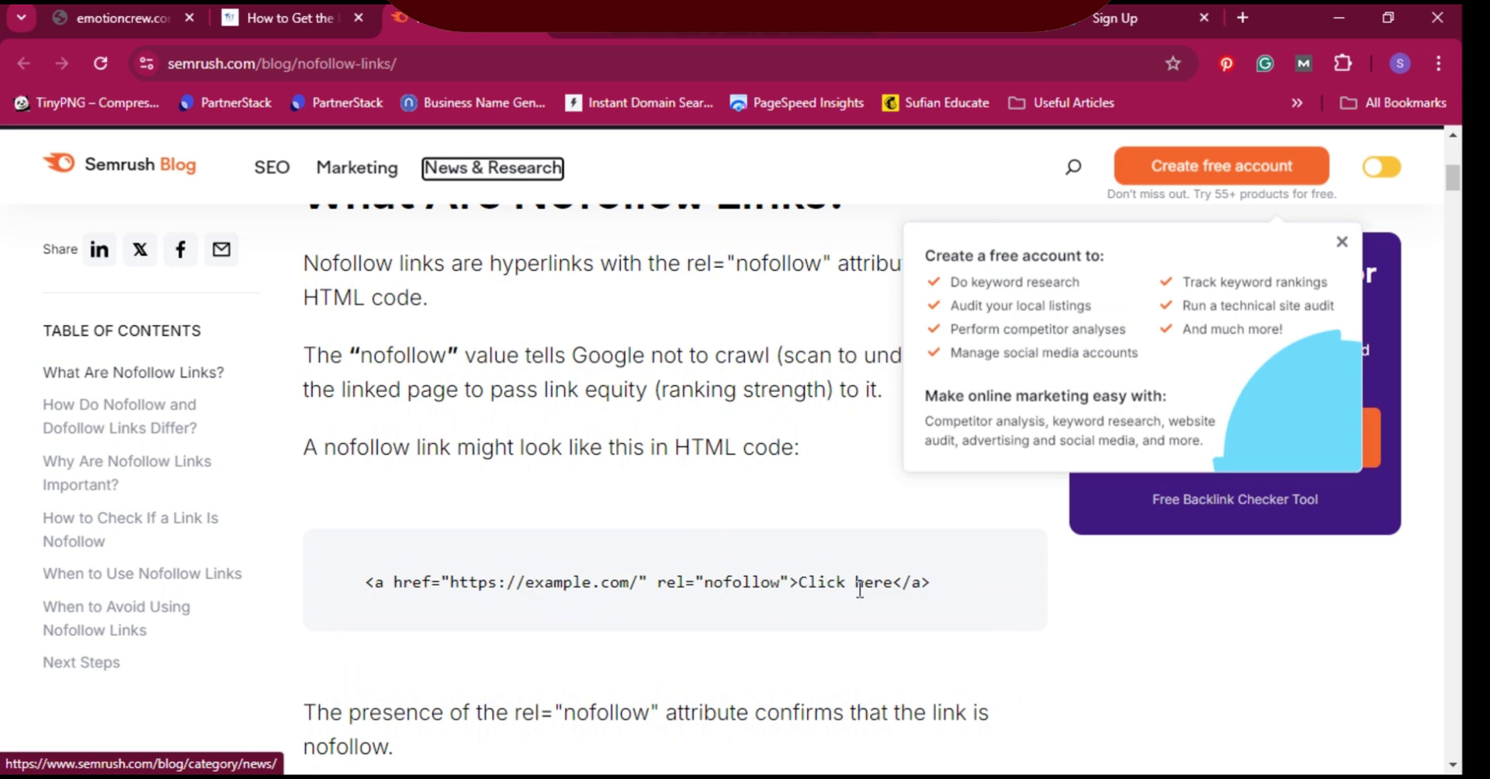
scroll(873, 591, "up", 3)
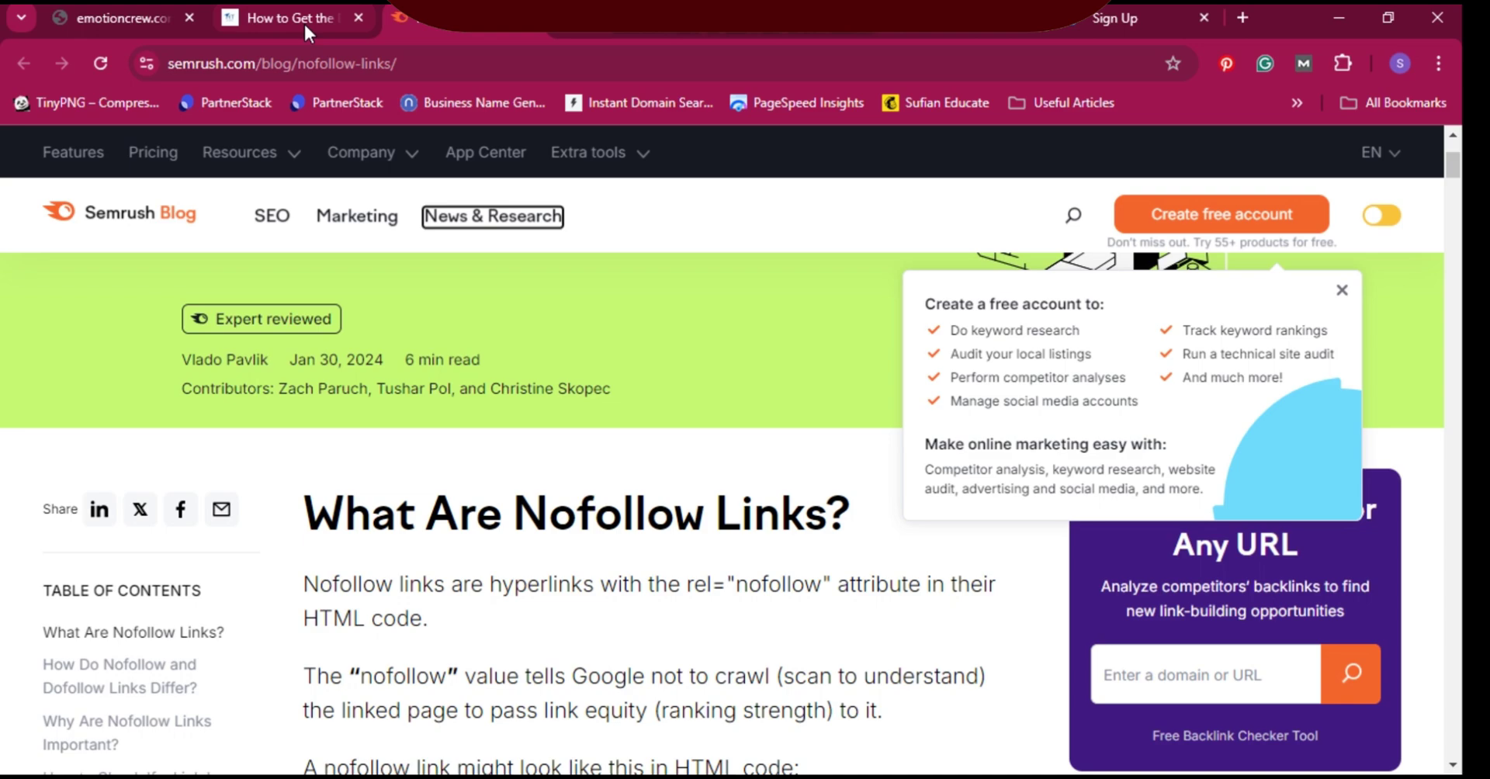
Read Tips 2–4 and the Inspect/Ctrl+F nofollow check, then scroll back to Tip 2
left_click(304, 21)
scroll(531, 375, "up", 20)
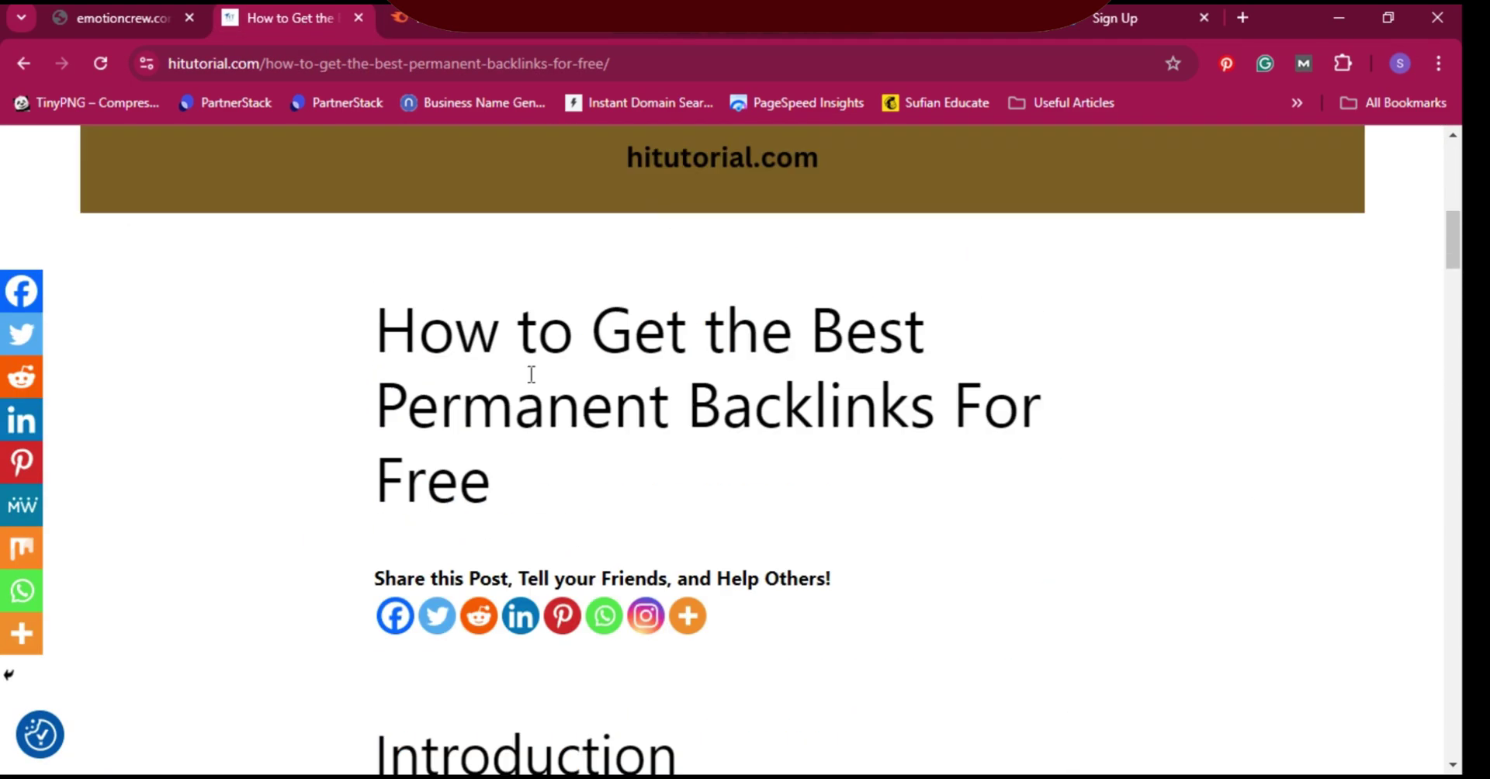
scroll(531, 374, "up", 4)
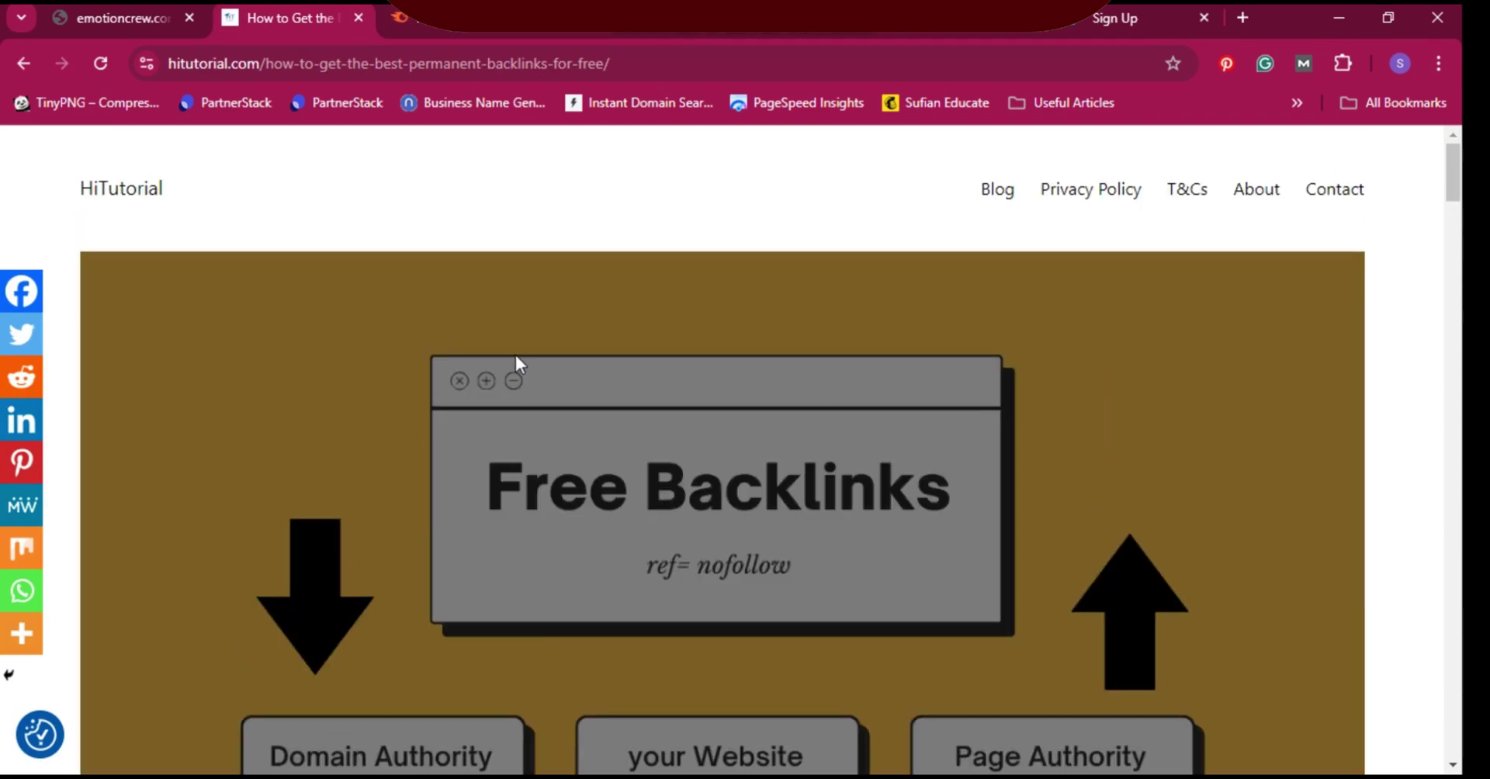
scroll(515, 355, "down", 10)
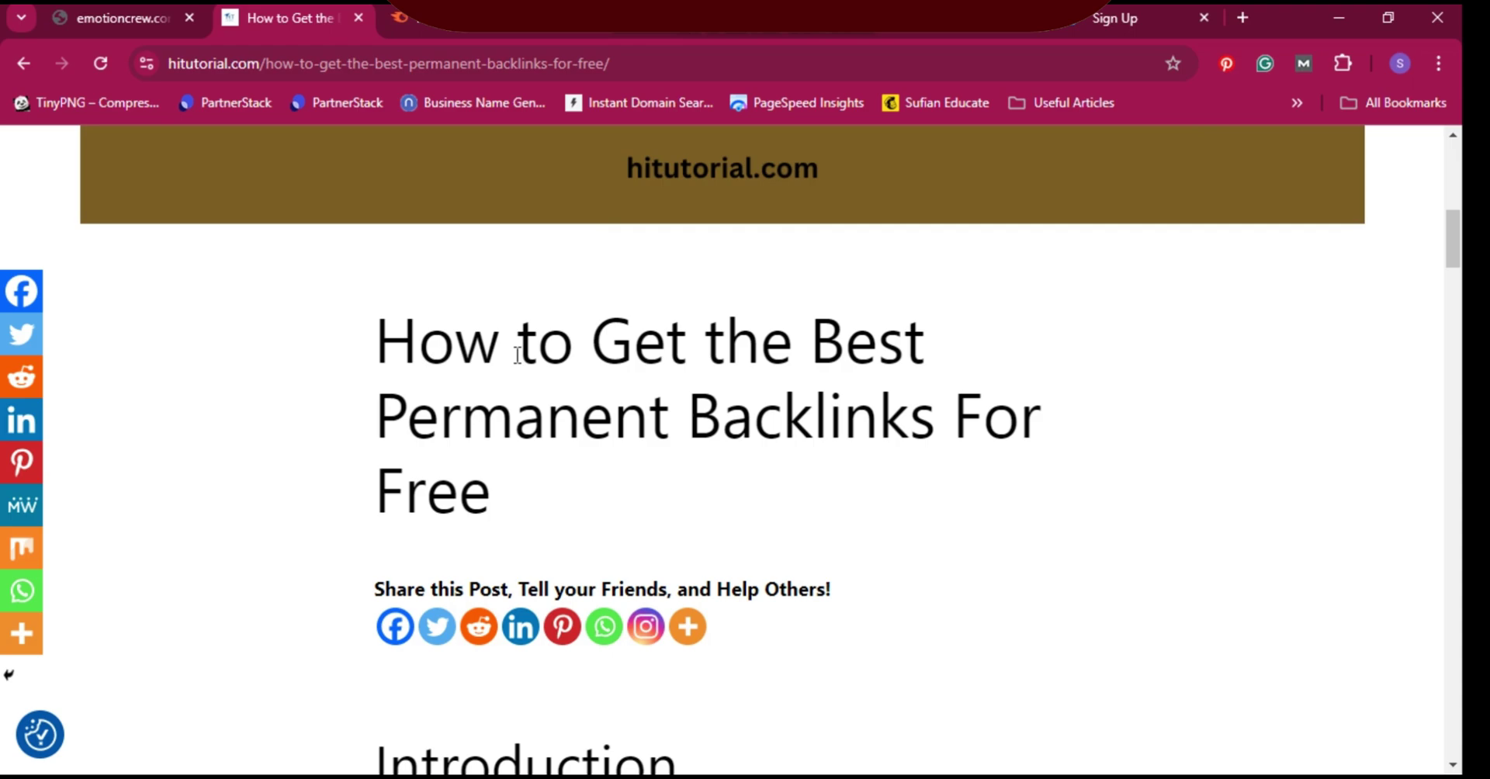
scroll(518, 354, "down", 20)
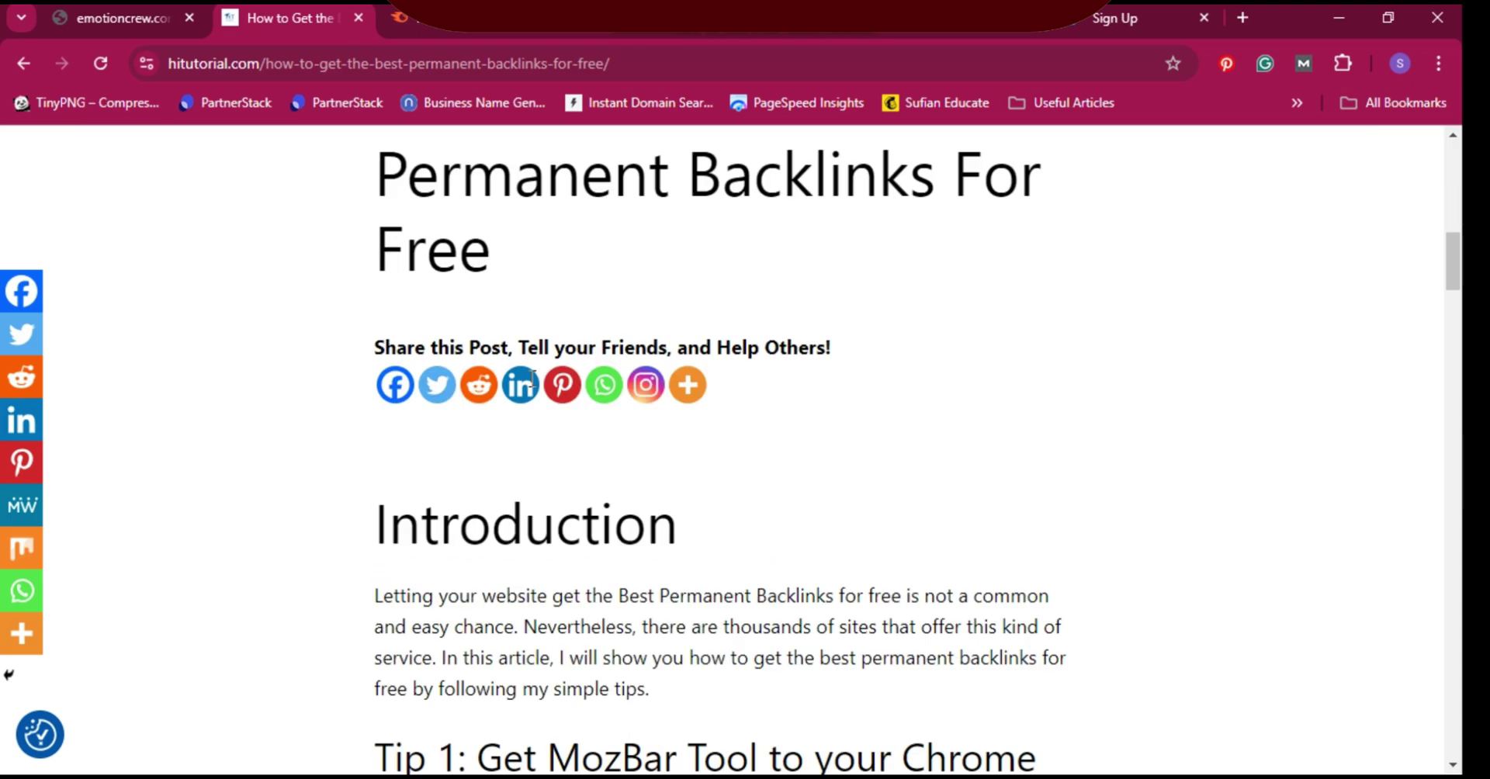
scroll(534, 385, "down", 10)
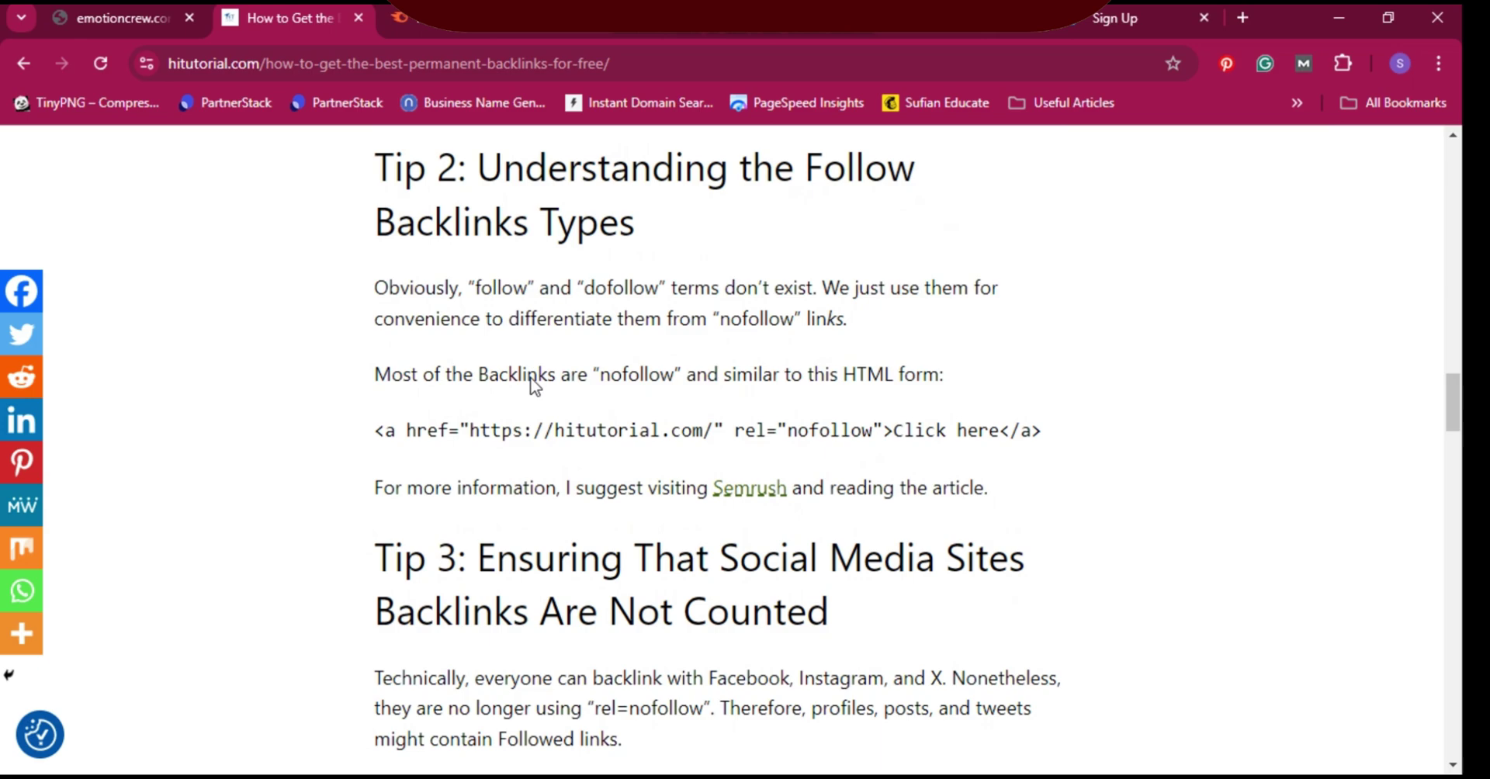
scroll(371, 318, "down", 5)
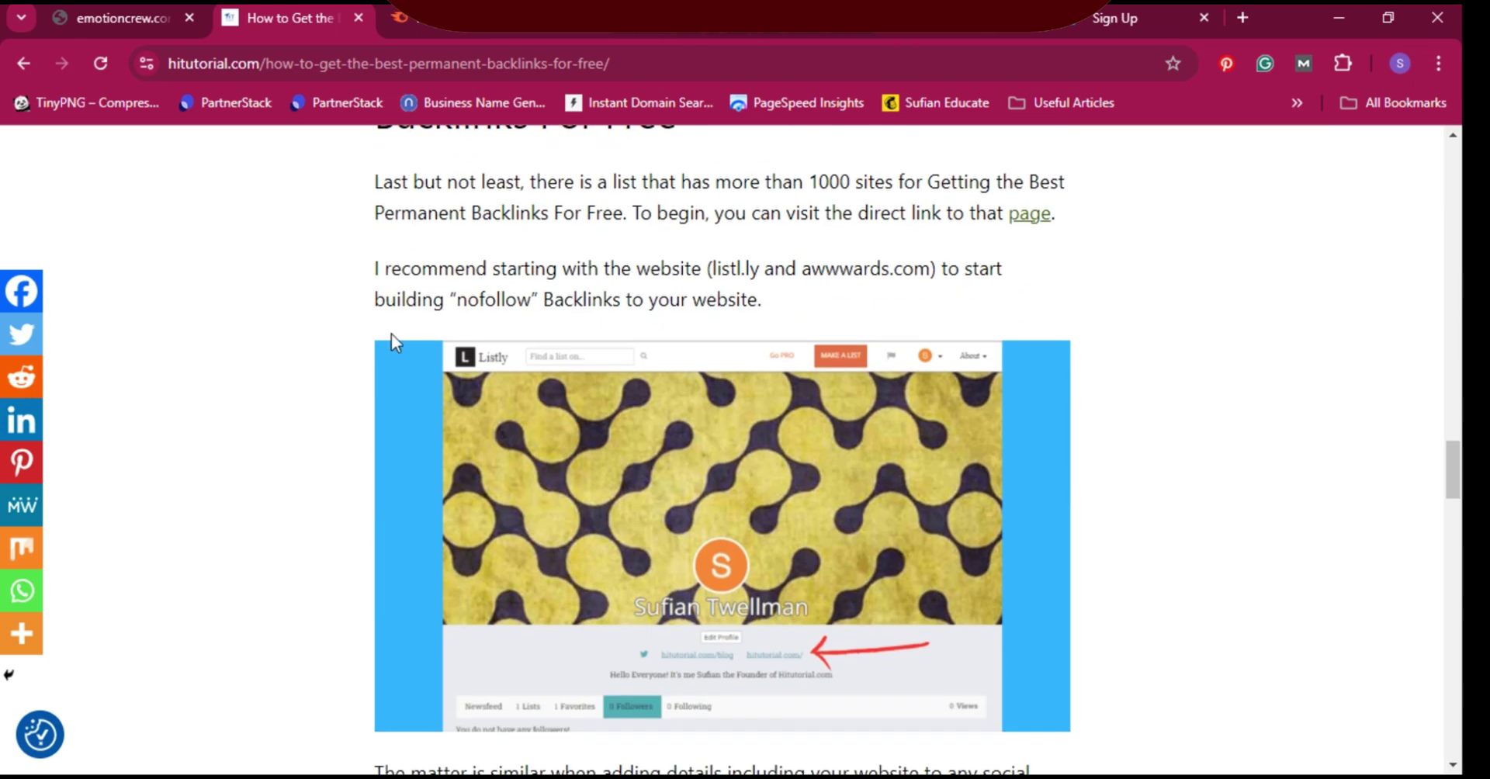
scroll(391, 333, "down", 5)
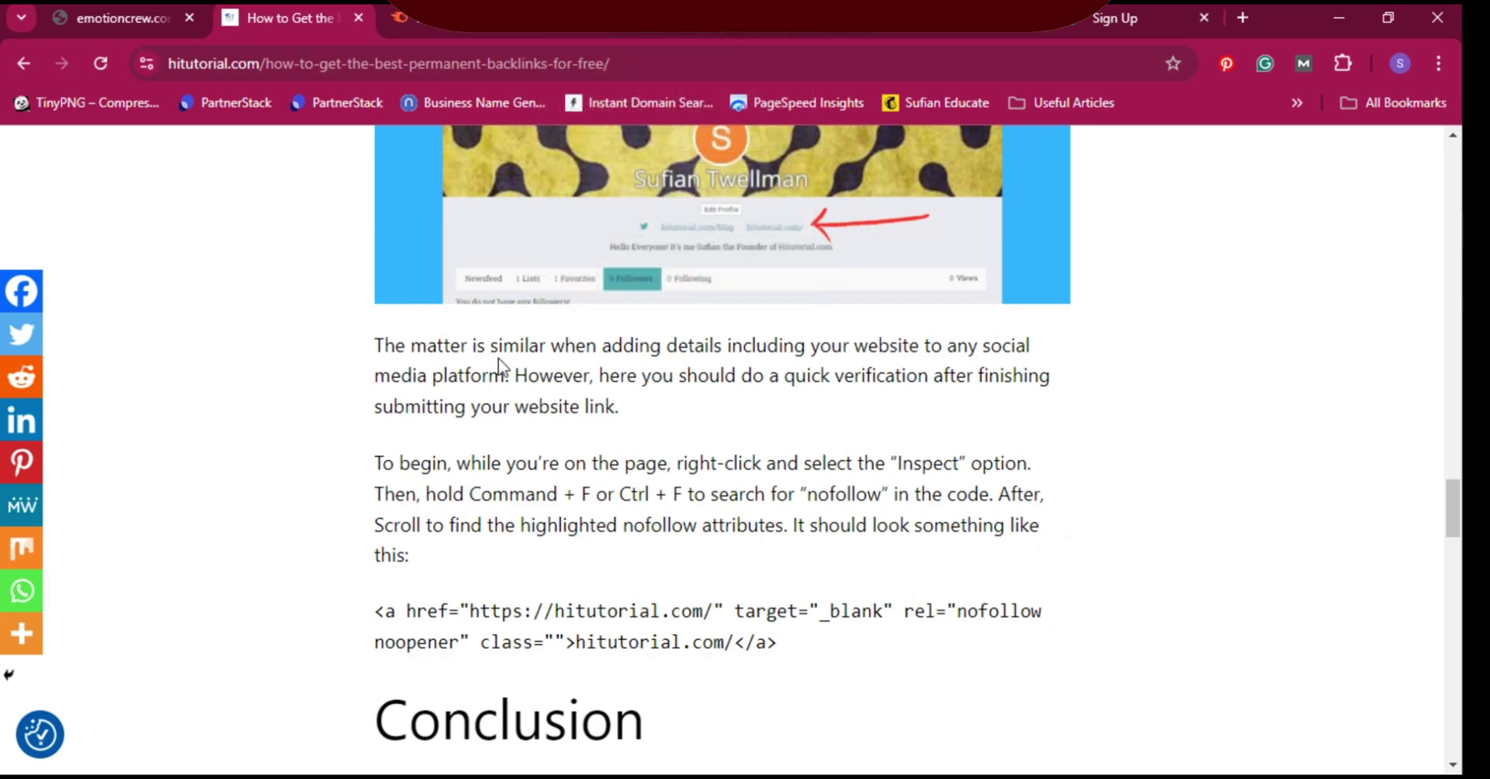
scroll(499, 359, "down", 5)
scroll(499, 359, "up", 5)
scroll(645, 161, "up", 15)
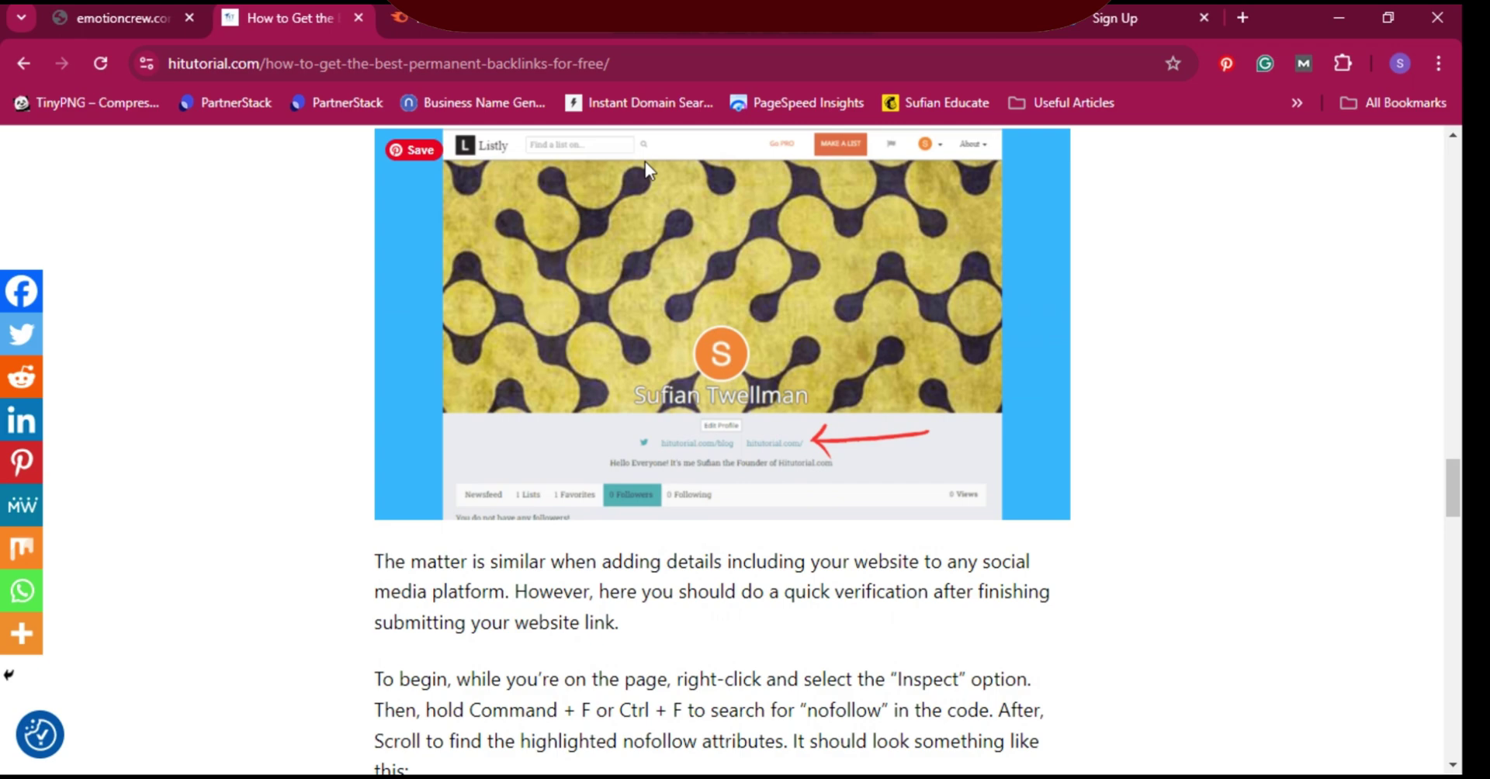
scroll(958, 134, "up", 1)
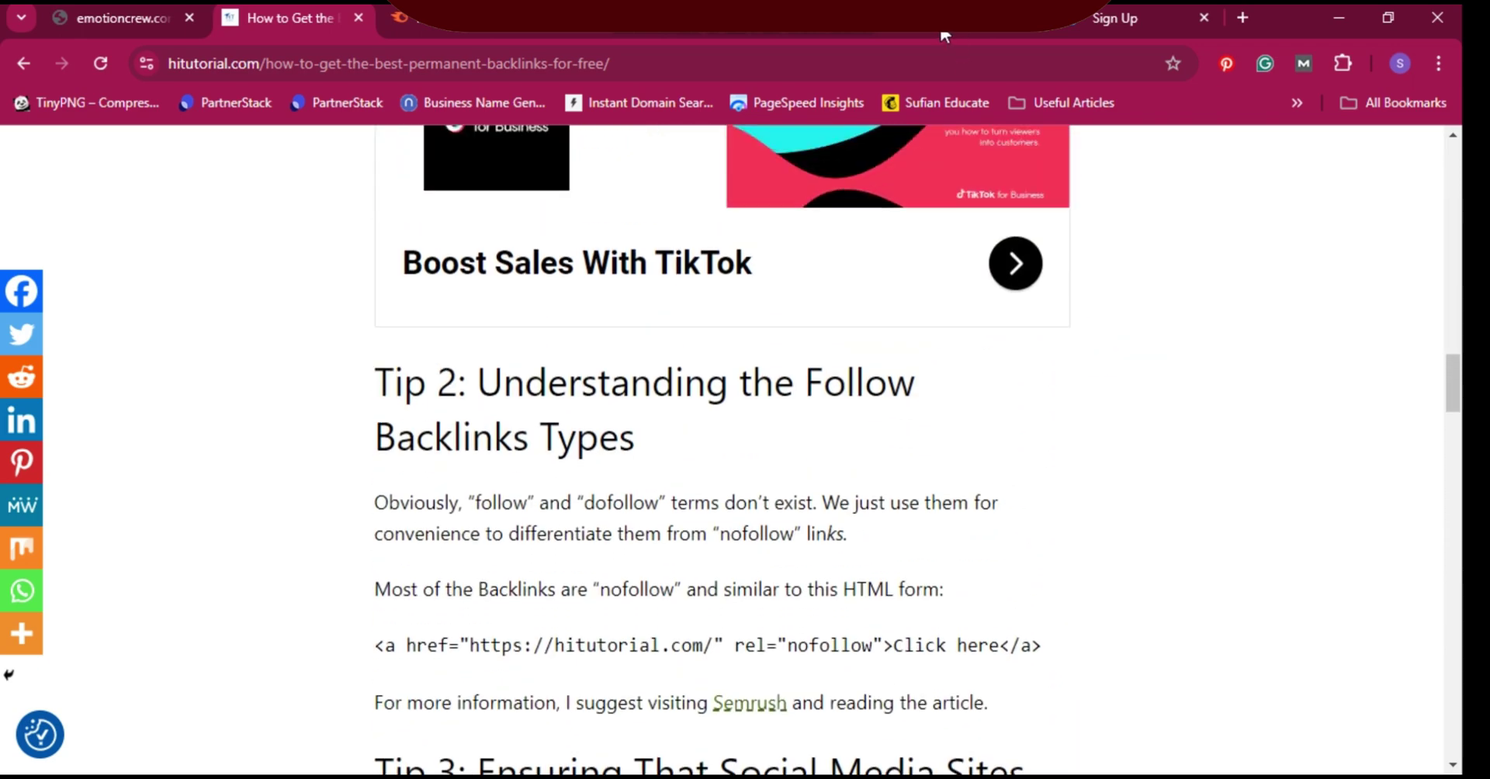
Review emotioncrew.com's DA 15 and PA 25 ratings, then return to the Emotion Crew store page
left_click(124, 17)
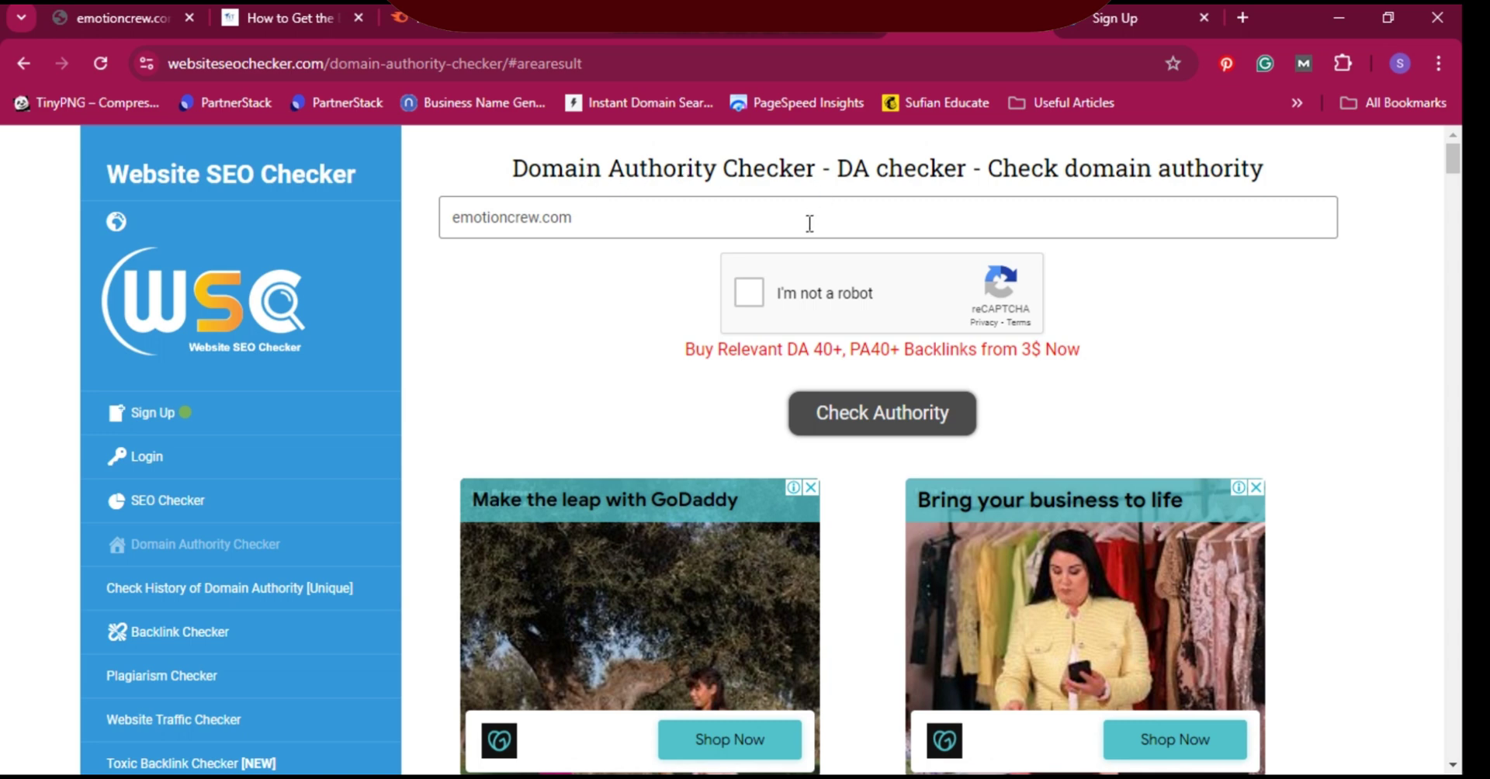
scroll(769, 295, "down", 4)
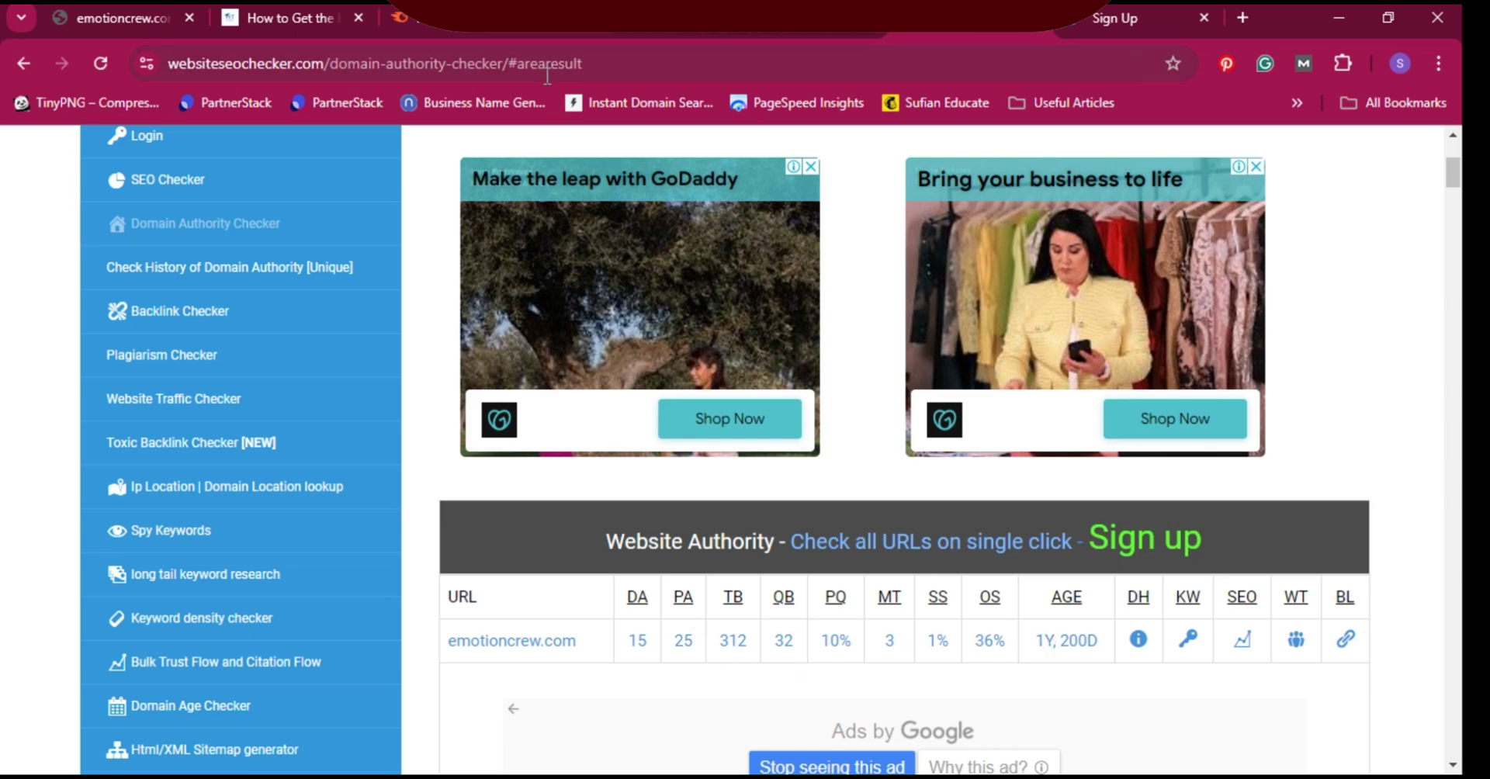
left_click(724, 25)
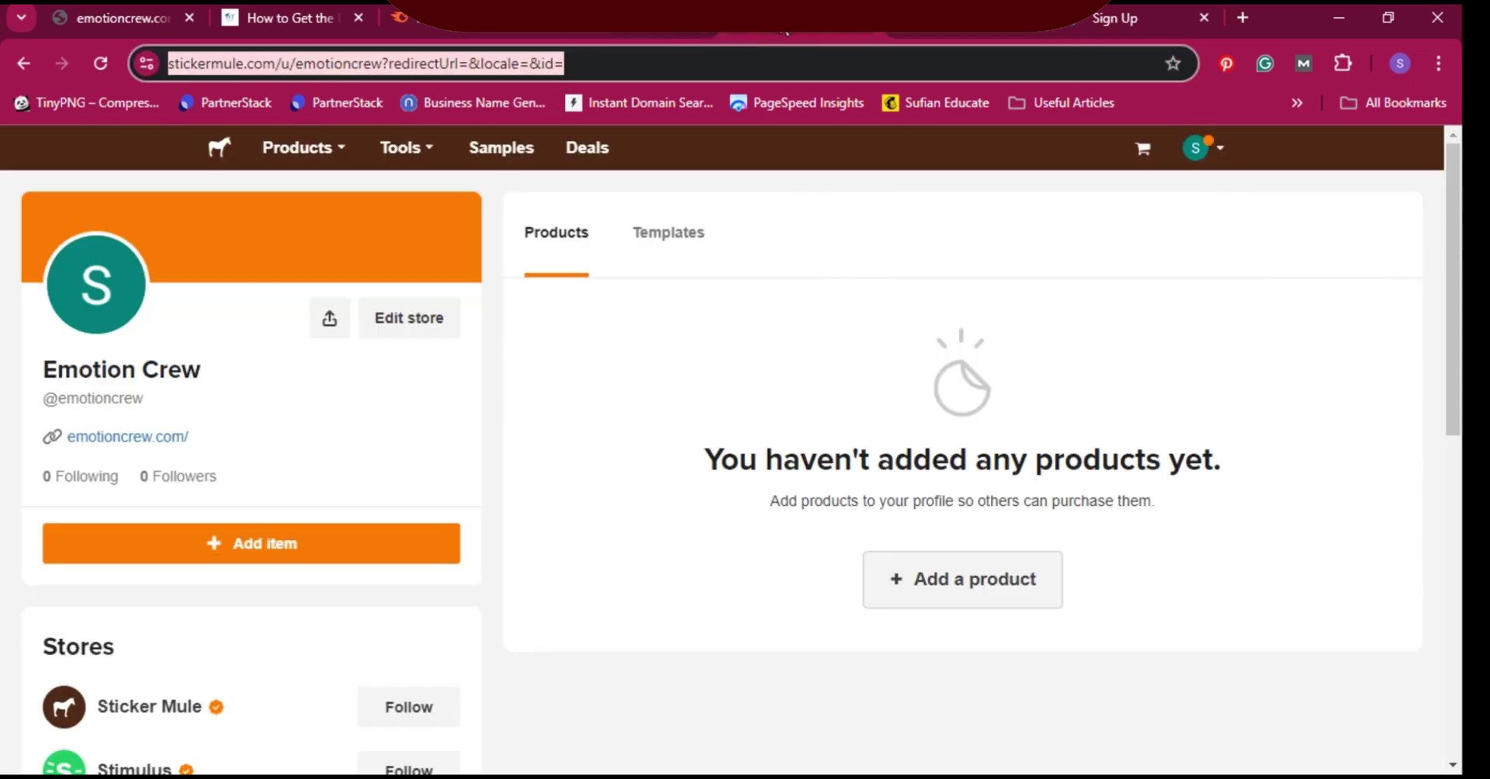
Copy the stickermule.com domain from the store profile's web address
left_click(253, 67)
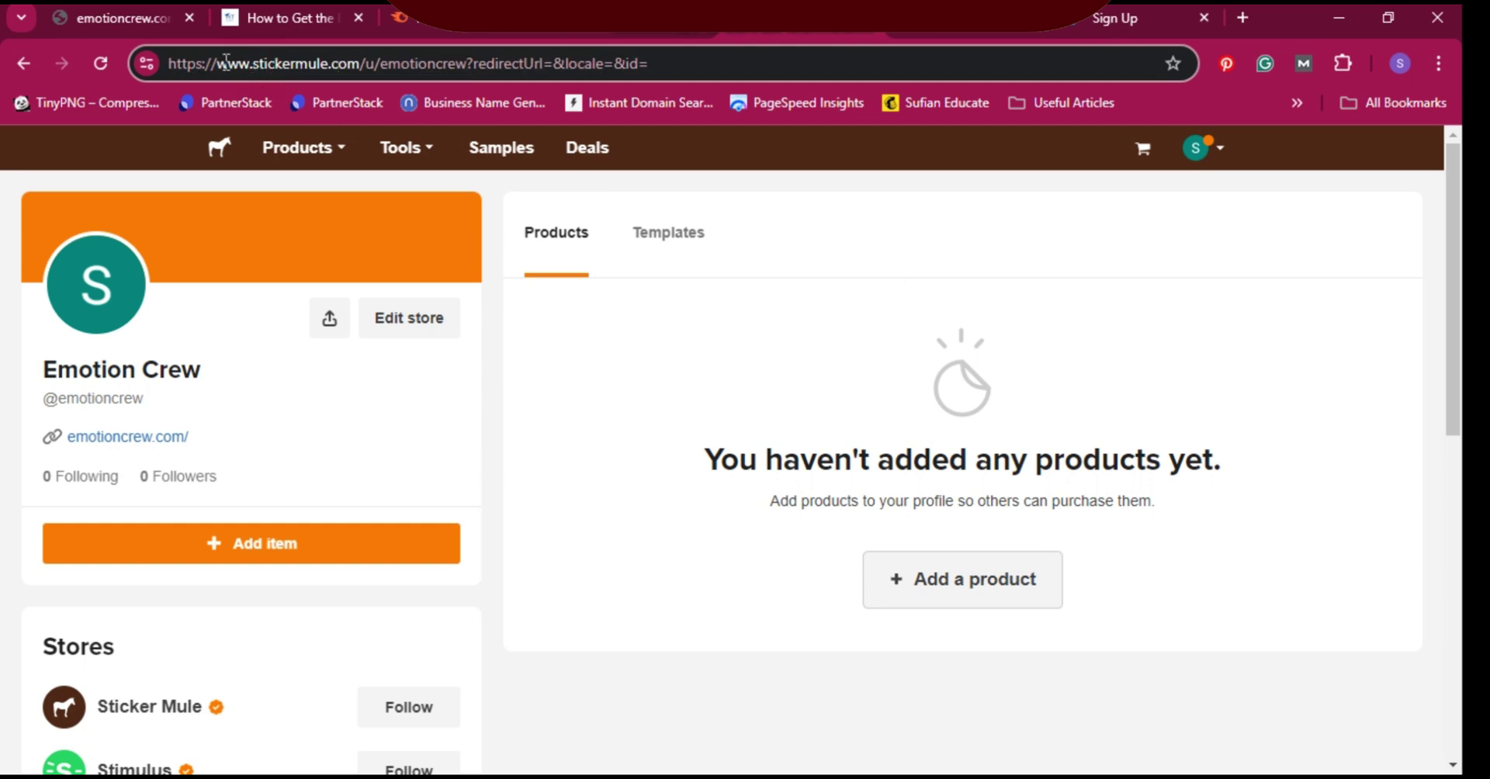
left_click_drag(221, 62, 254, 67)
right_click(268, 68)
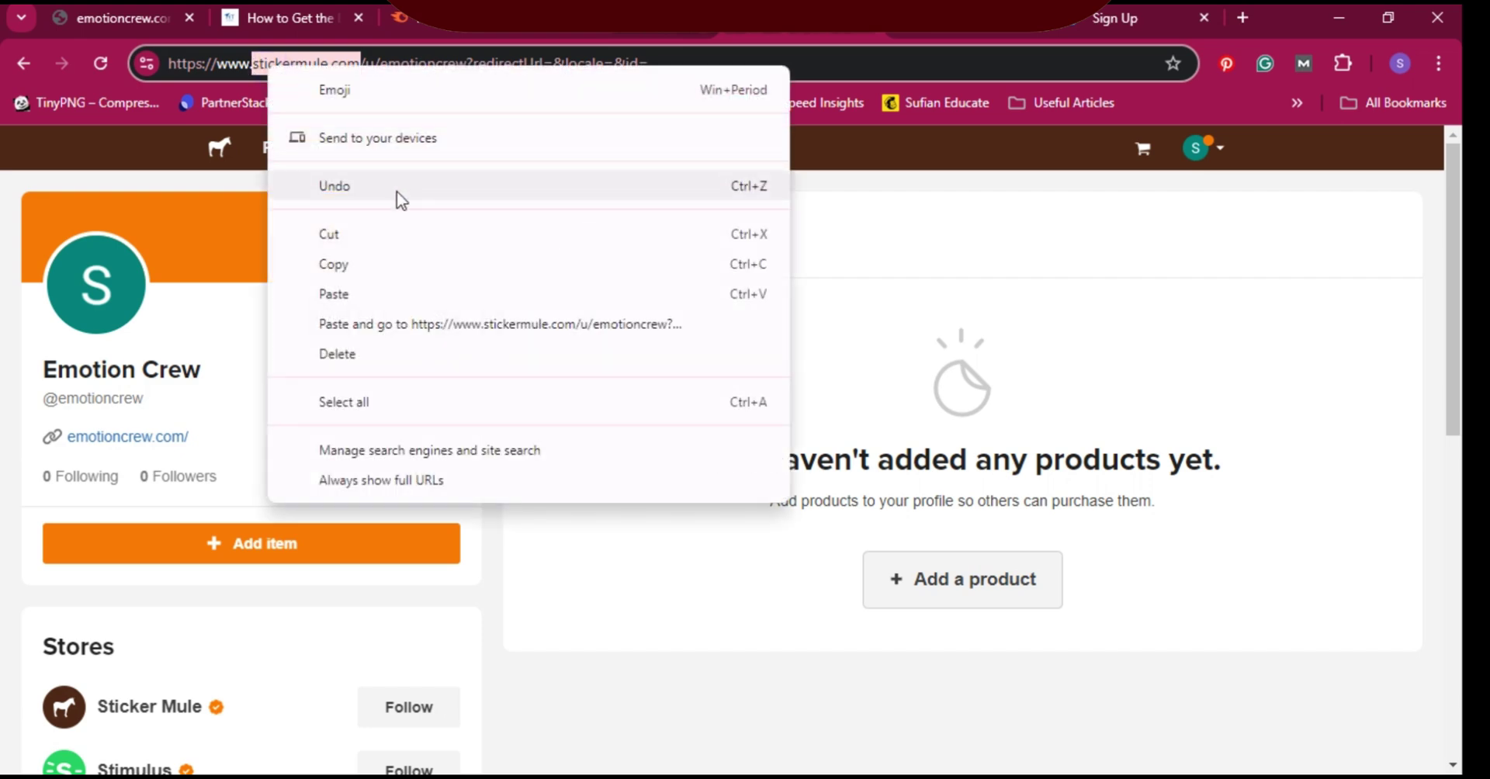
left_click(402, 263)
Replace emotioncrew.com with stickermule.com in the DA checker and run the check, yielding DA 74, PA 55
key("ctrl+Tab")
scroll(708, 316, "up", 4)
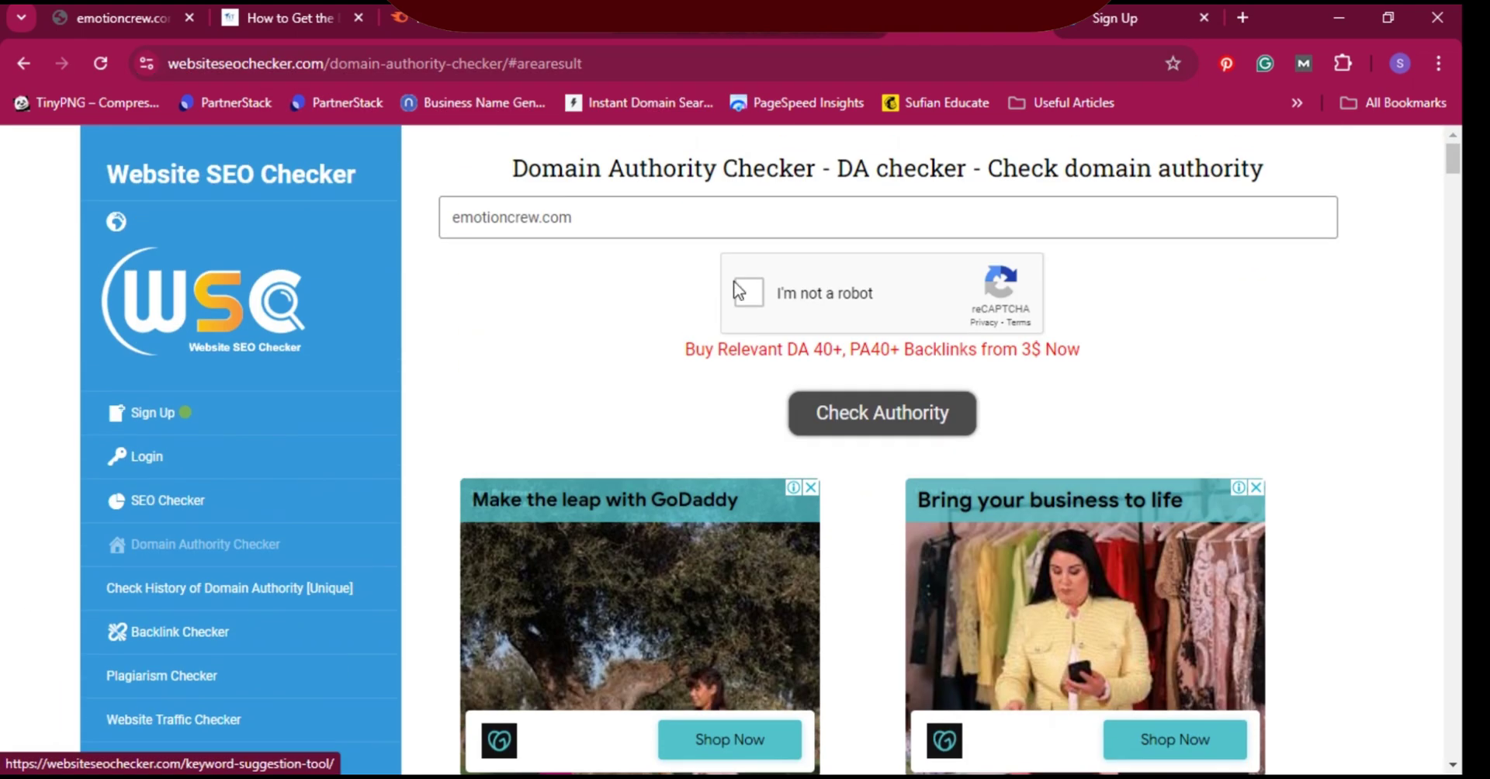
left_click_drag(630, 221, 454, 225)
right_click(466, 224)
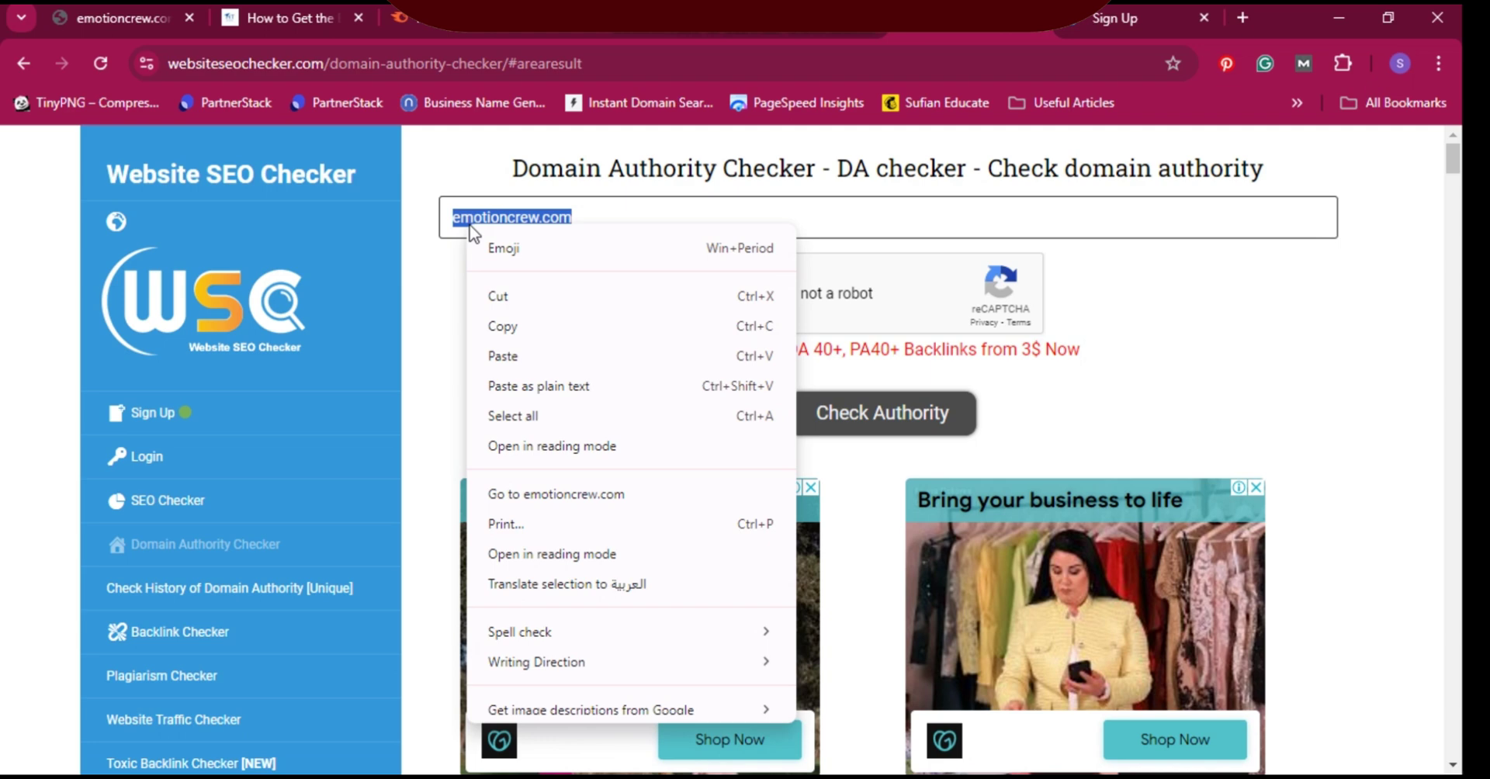
left_click(551, 356)
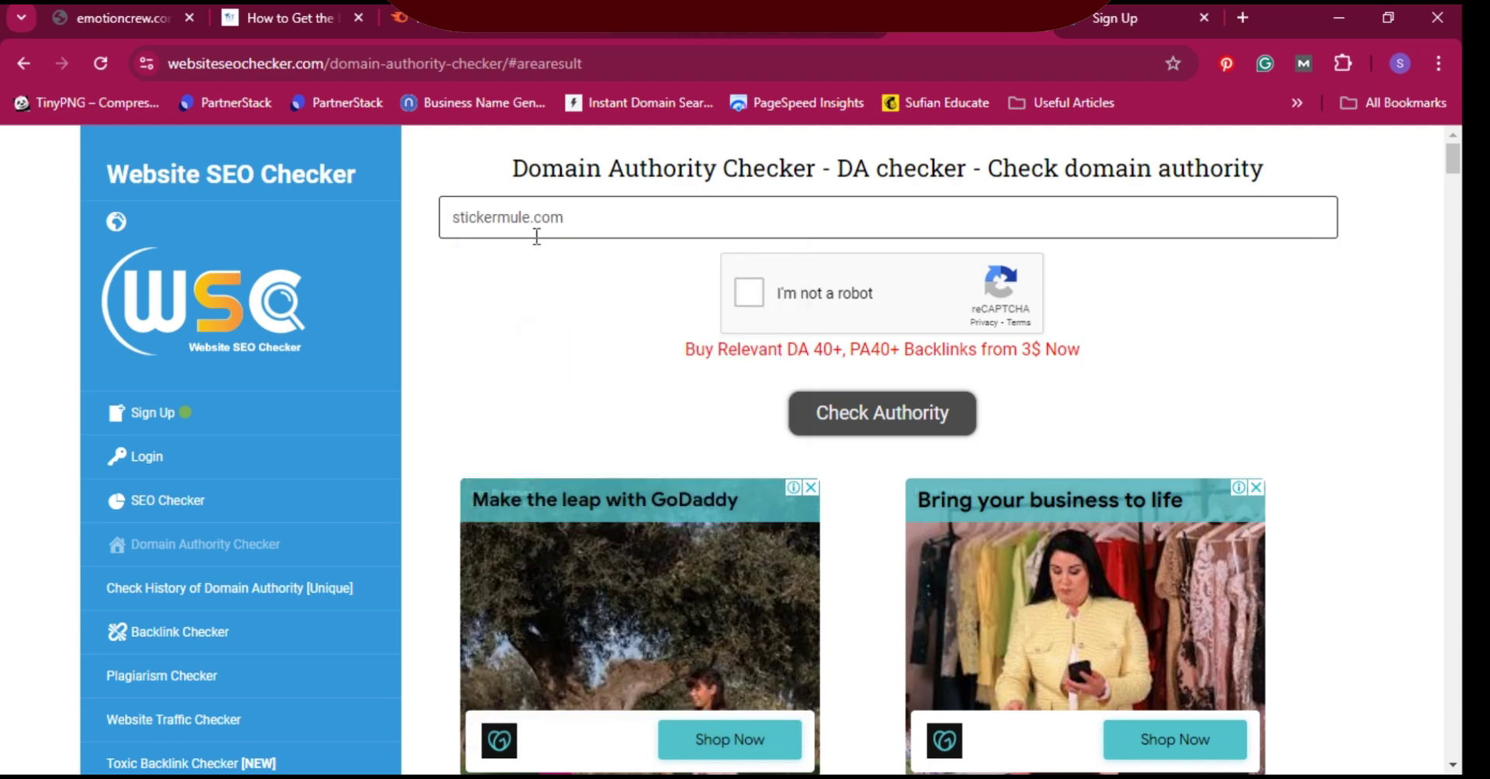
left_click(741, 296)
left_click(851, 415)
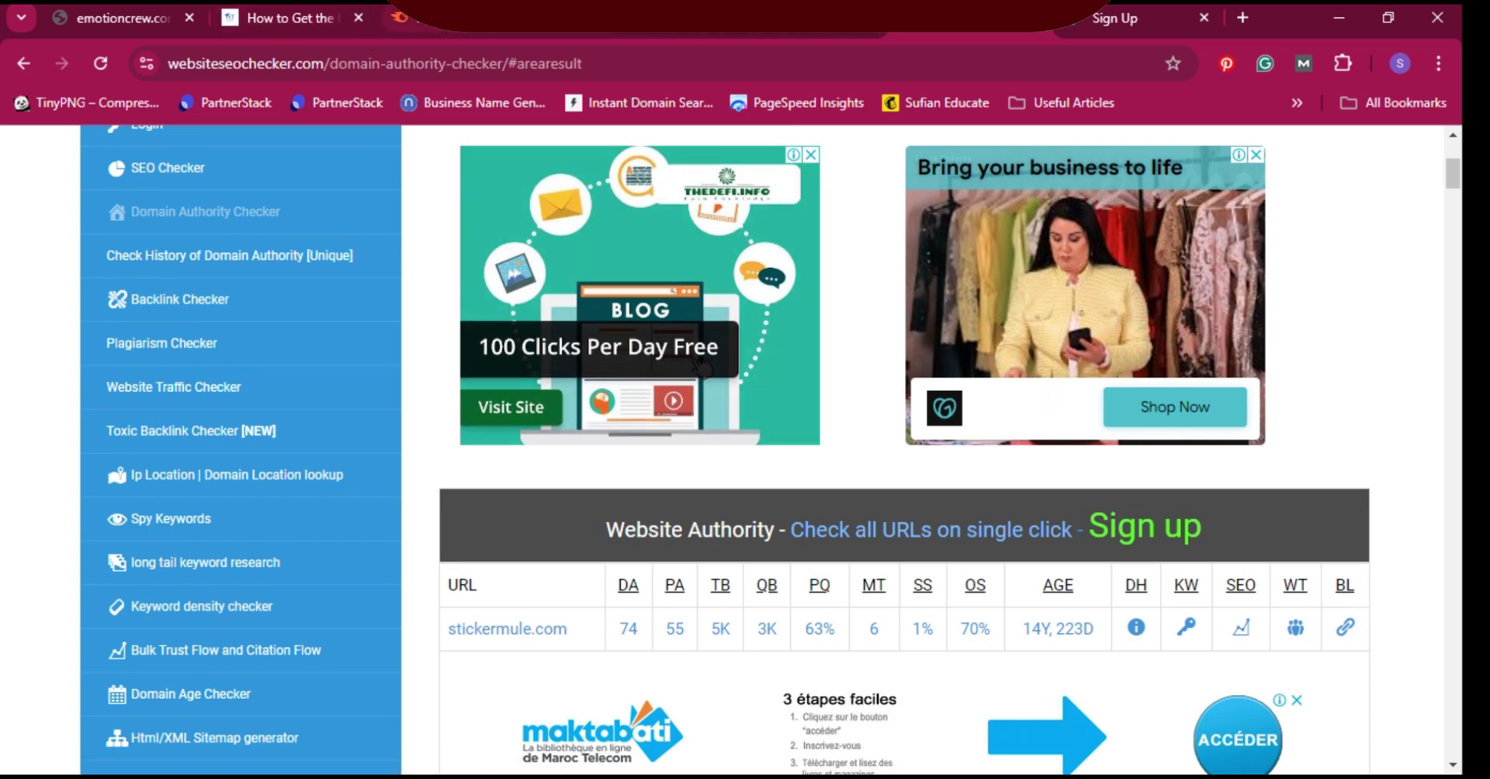
Browse the 1000 free backlinks tables past stickermule.com (70) down to the DA 90-100 list
left_click(590, 17)
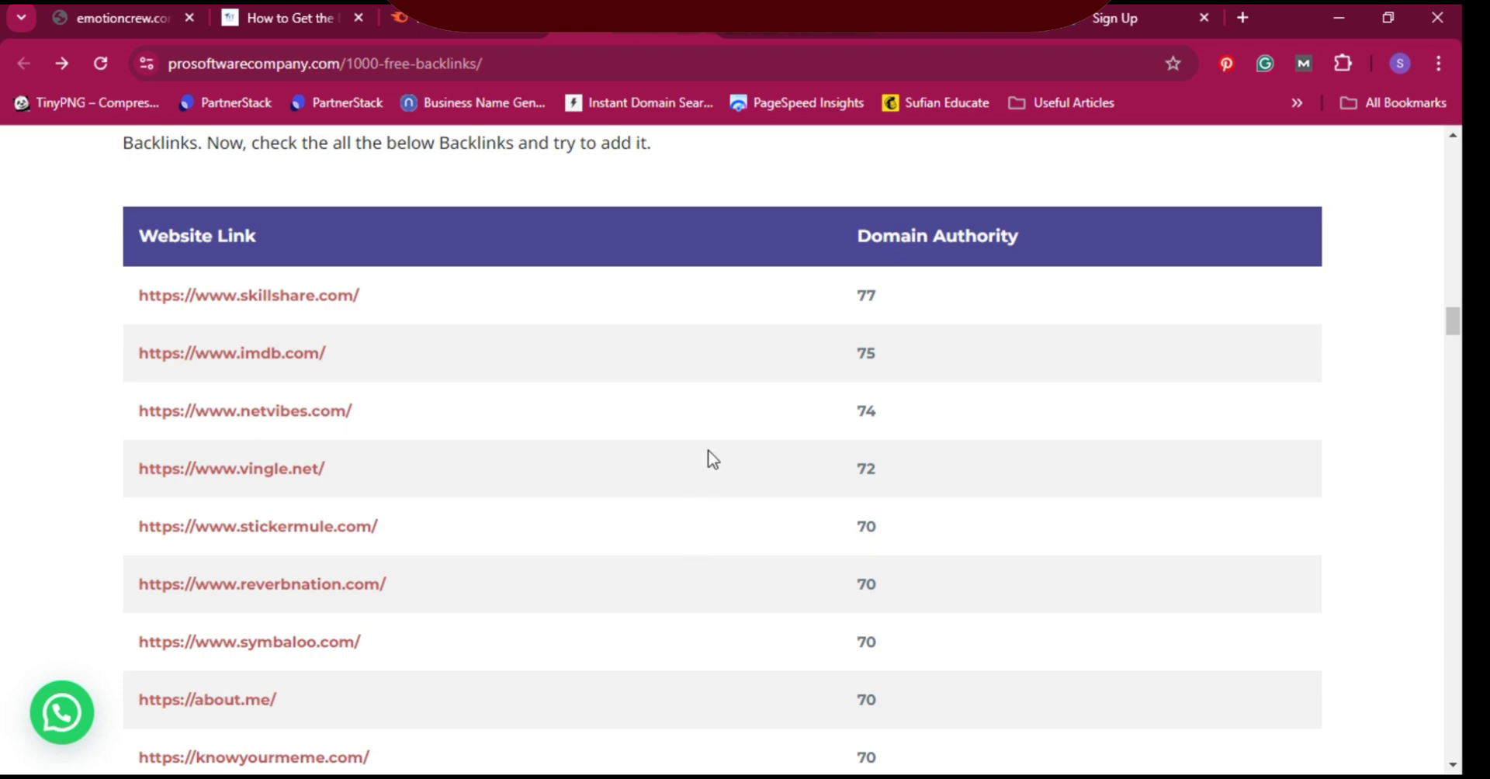
scroll(712, 459, "up", 15)
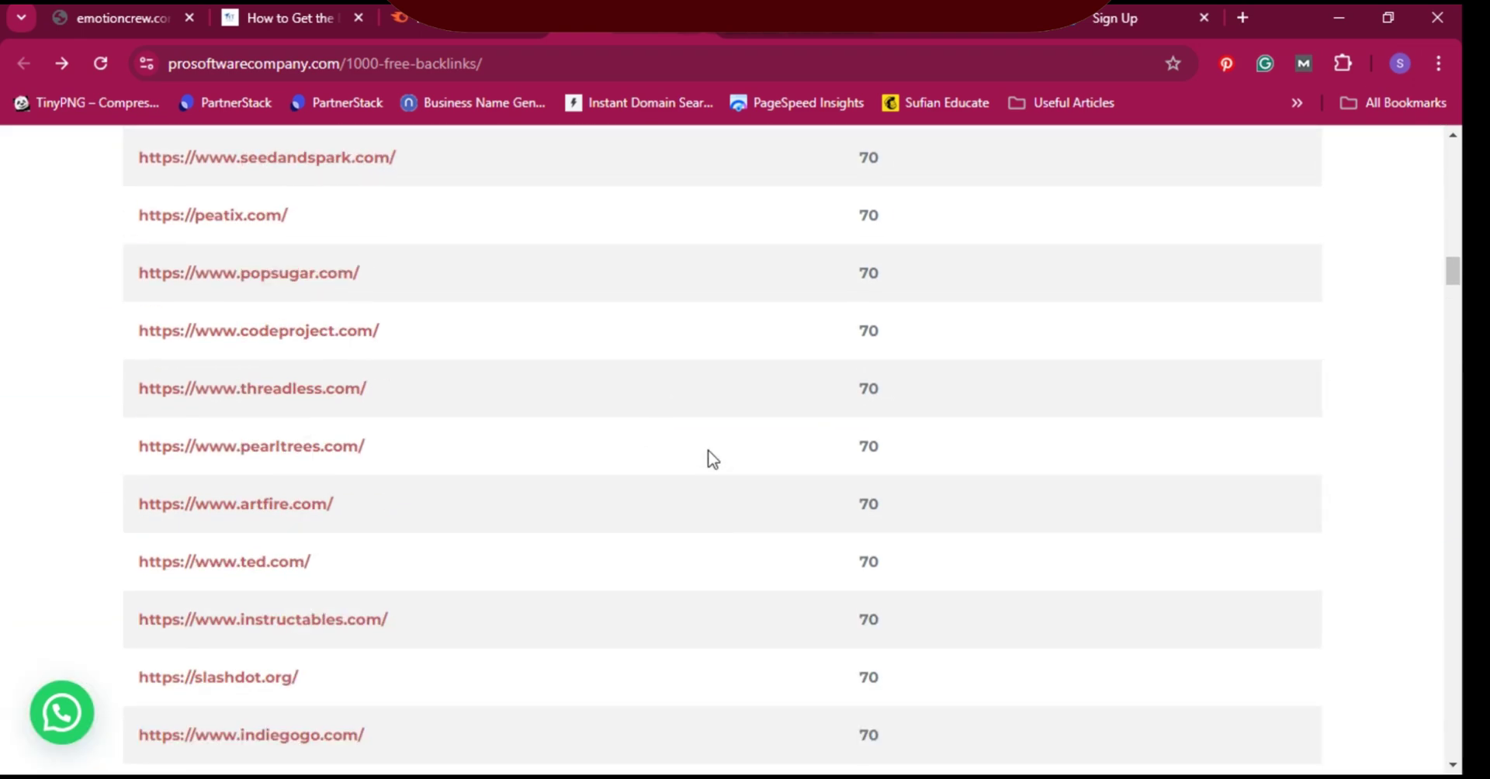
scroll(712, 459, "up", 20)
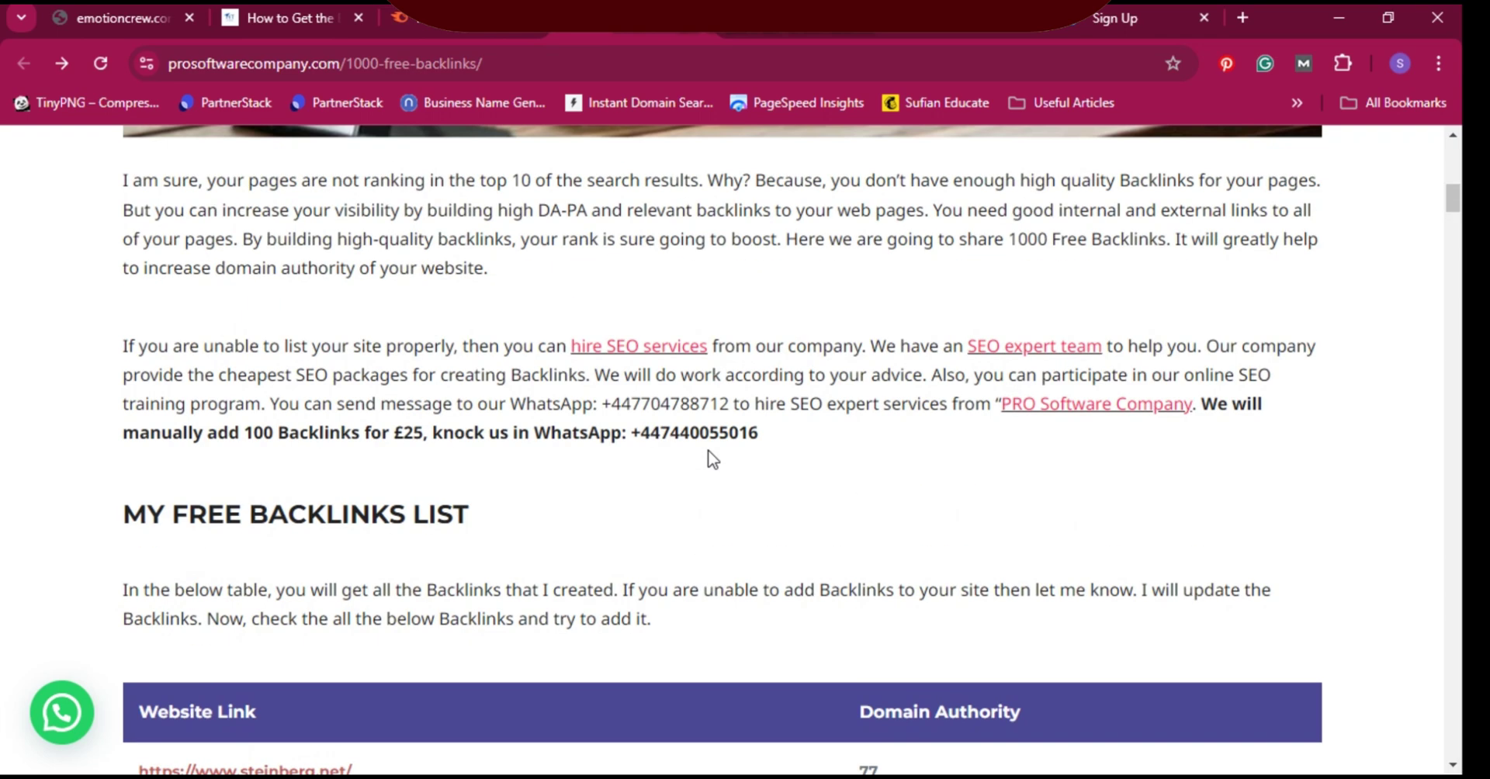
scroll(761, 452, "down", 5)
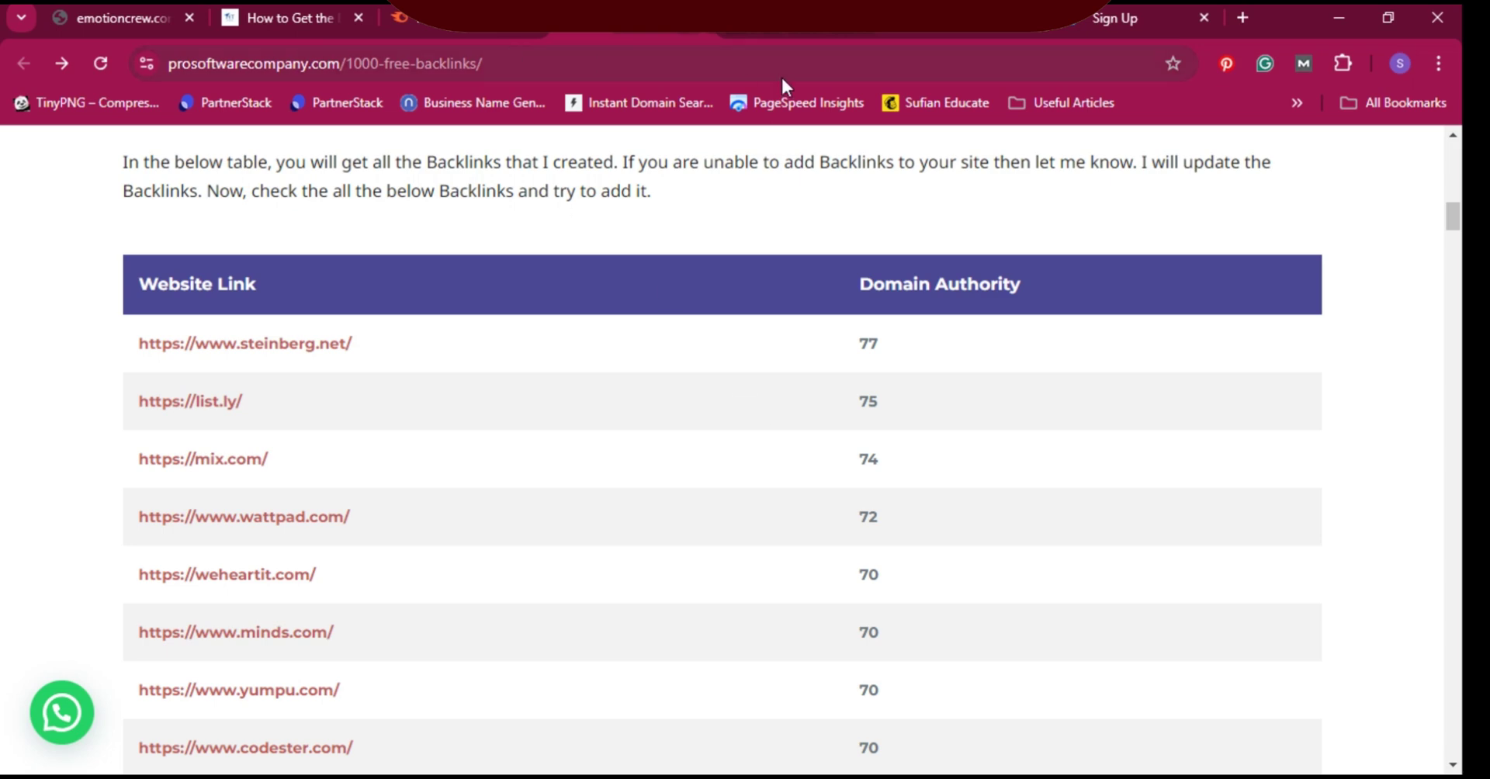
scroll(376, 512, "down", 2)
scroll(376, 513, "up", 7)
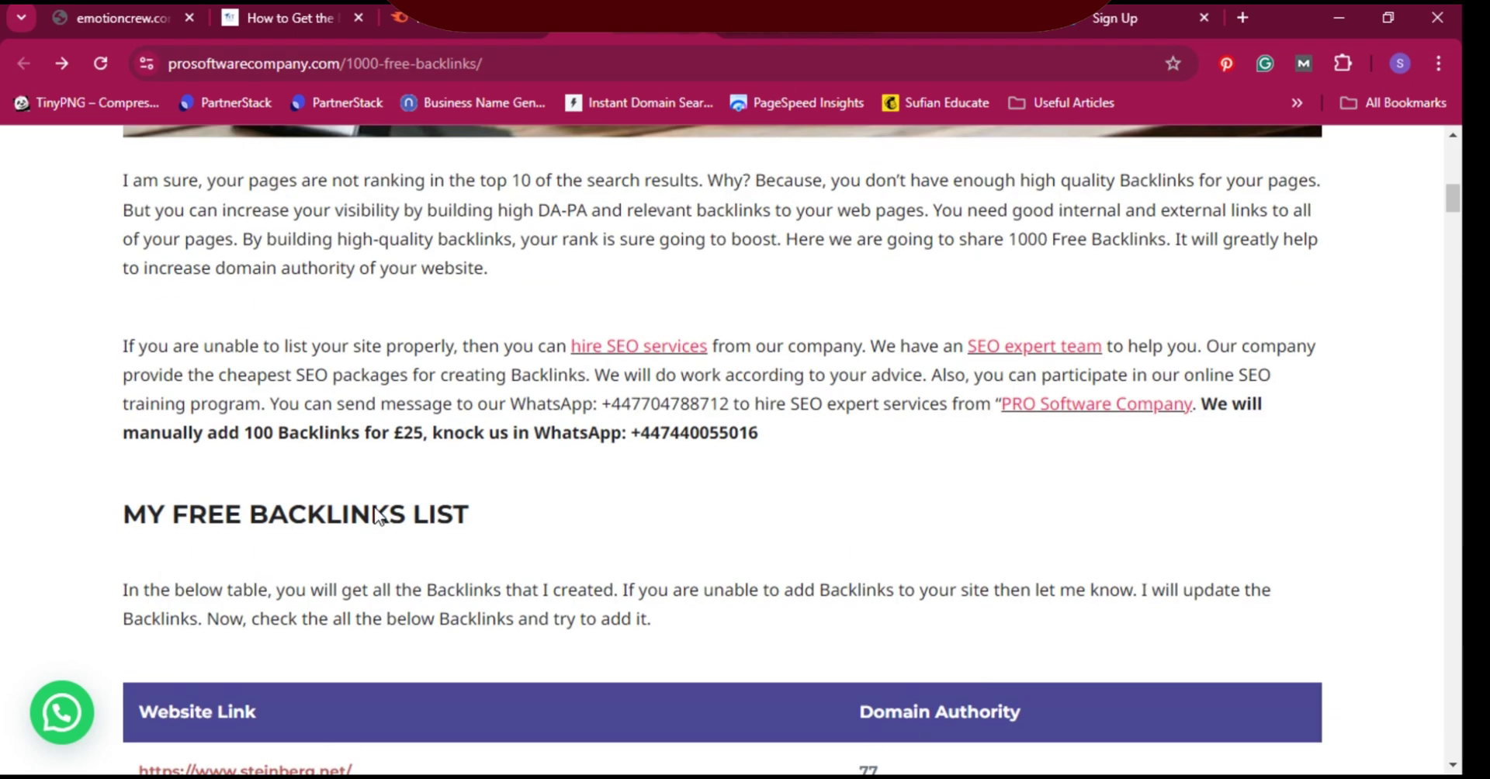
scroll(376, 516, "down", 20)
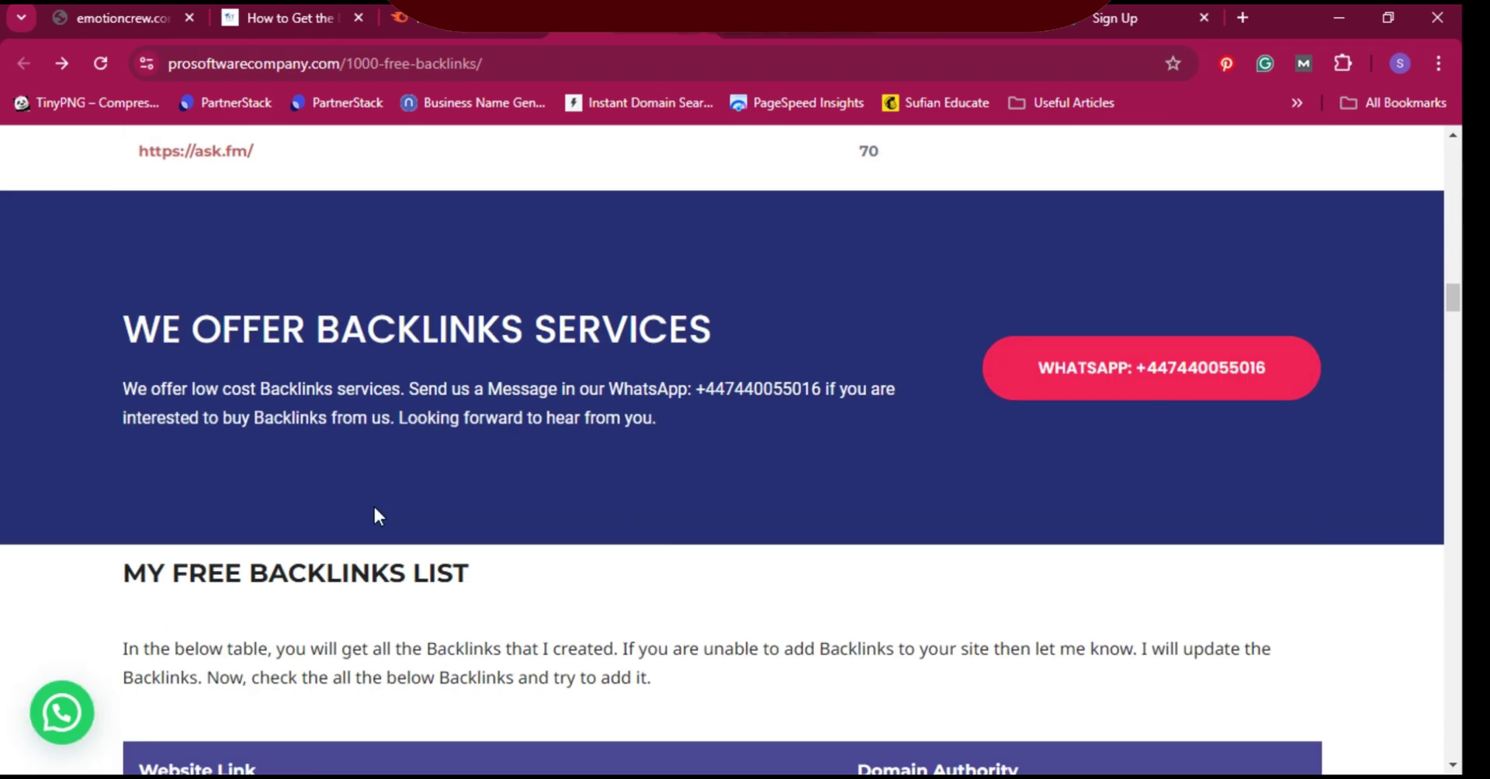
scroll(375, 515, "down", 20)
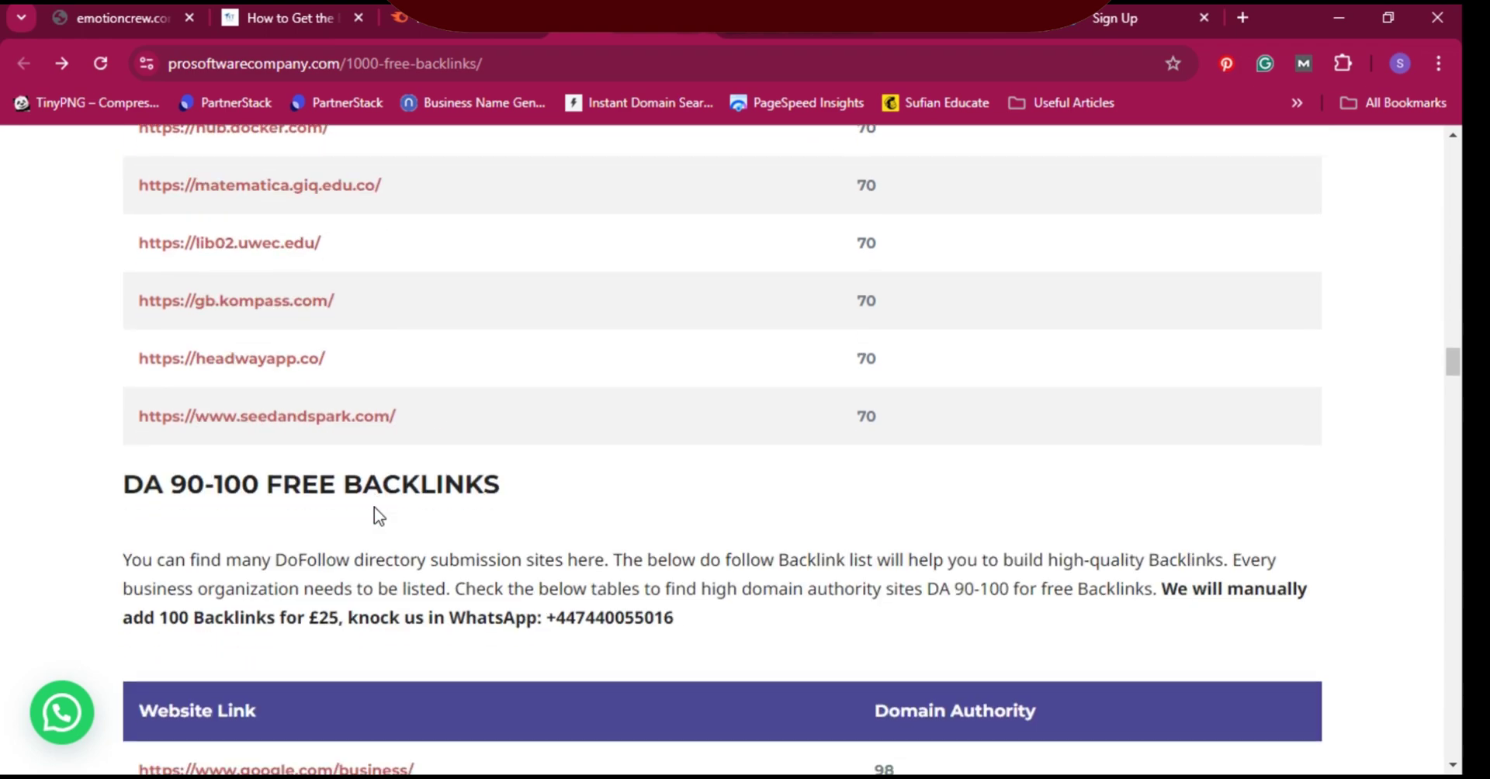
scroll(378, 516, "down", 4)
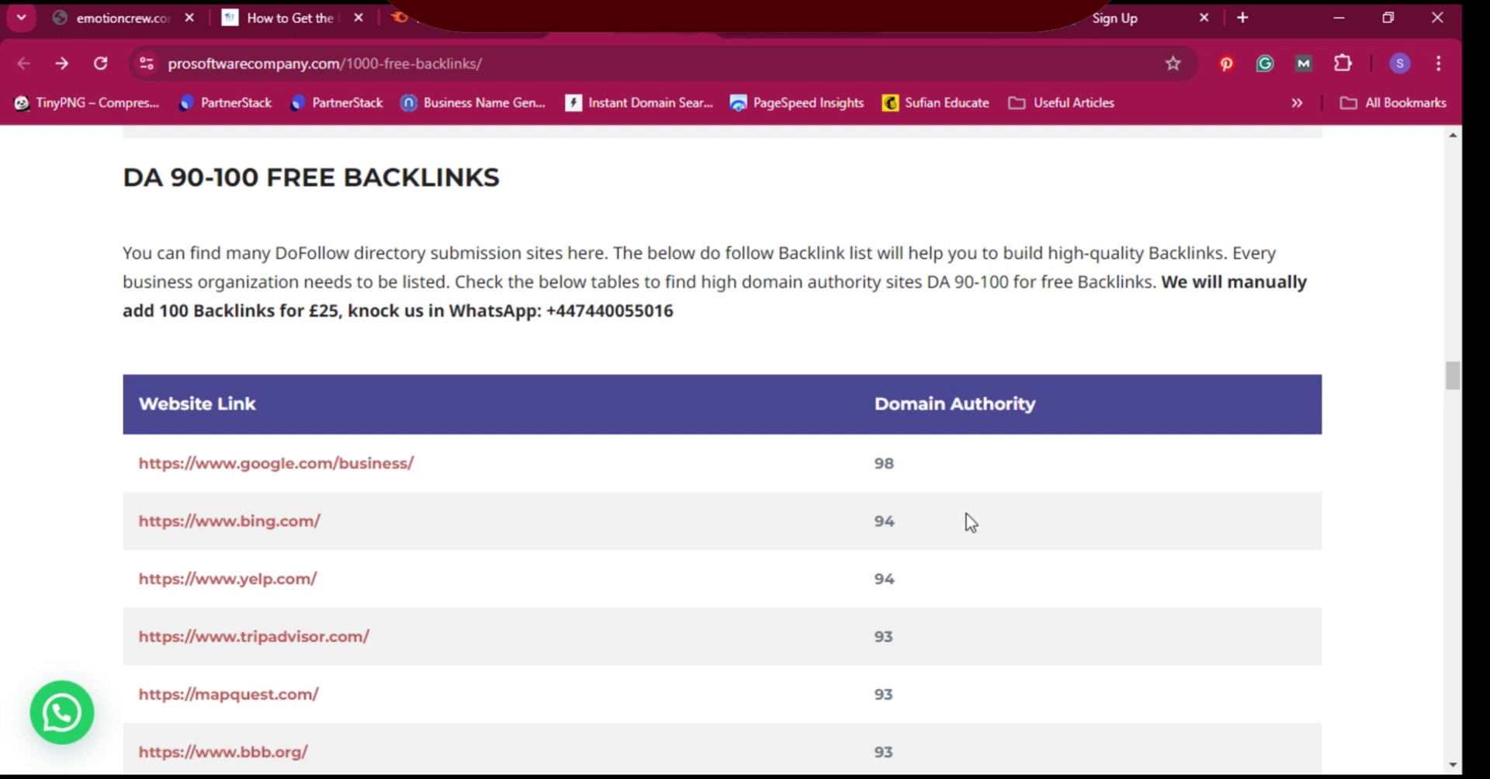
scroll(853, 512, "down", 5)
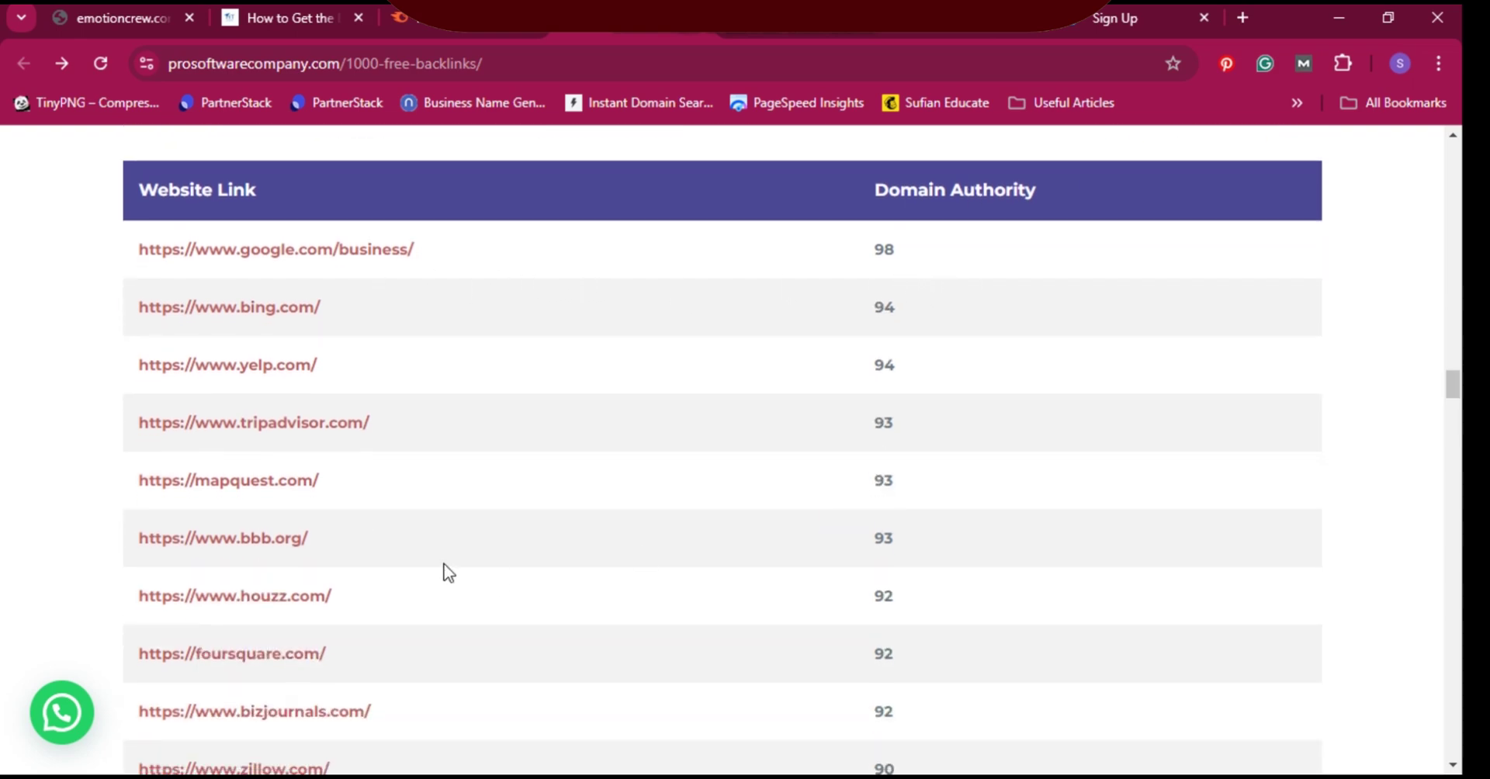
scroll(356, 509, "down", 5)
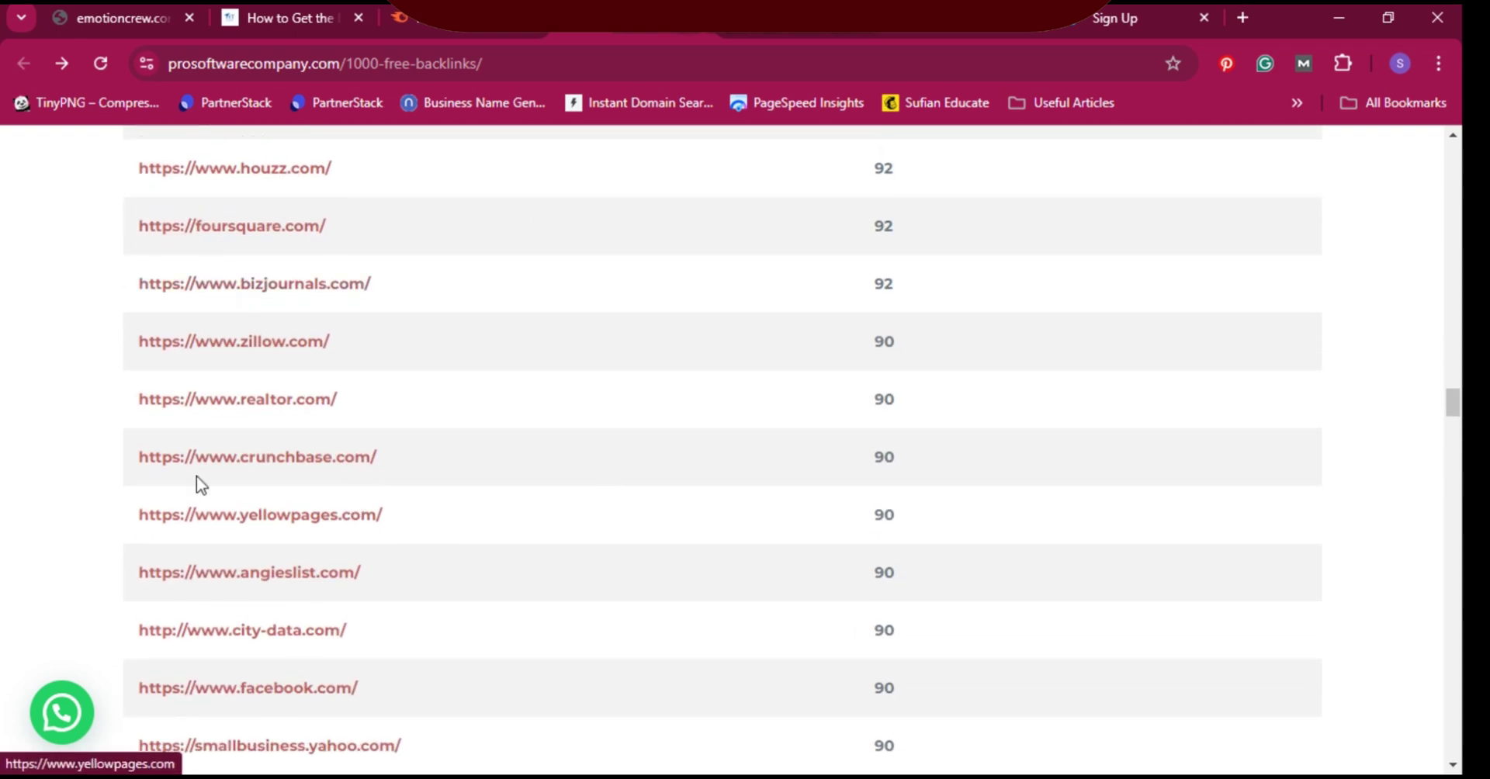
scroll(246, 487, "down", 3)
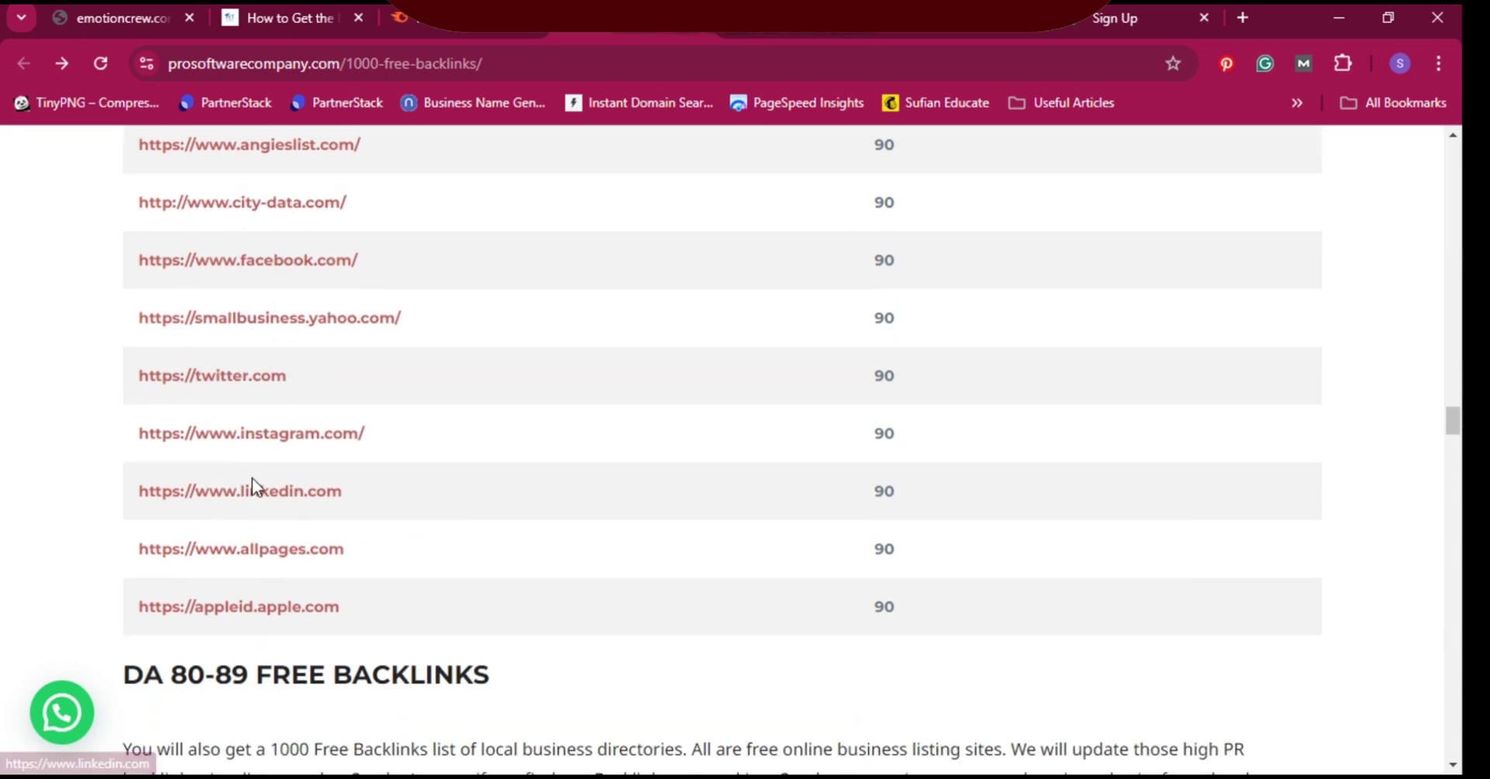